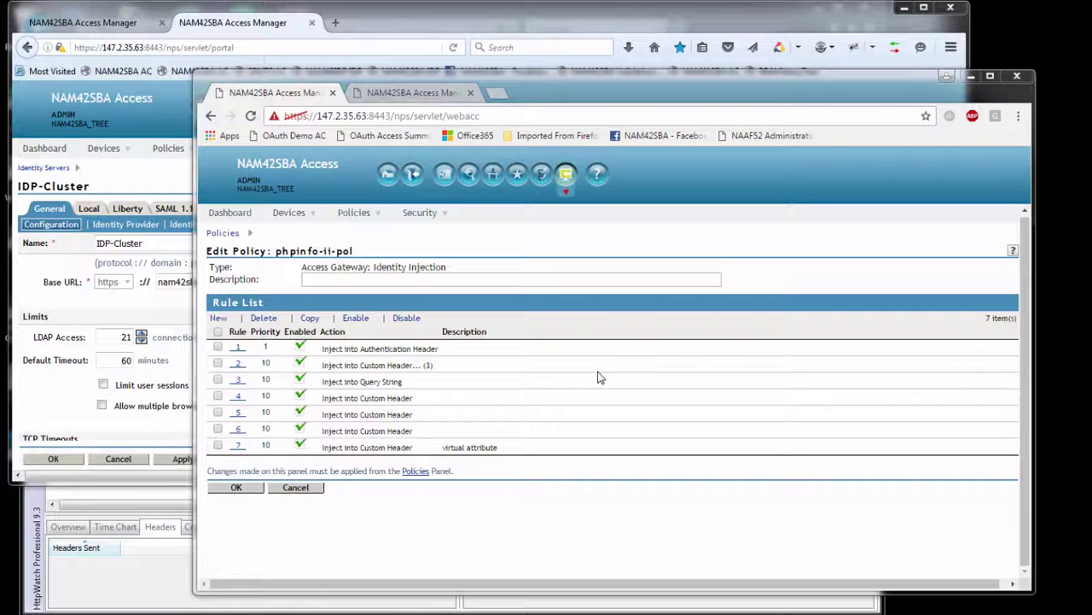
Review rule 2's X-Title and X-RiskScore header names, then view the protected resources list.
click(243, 366)
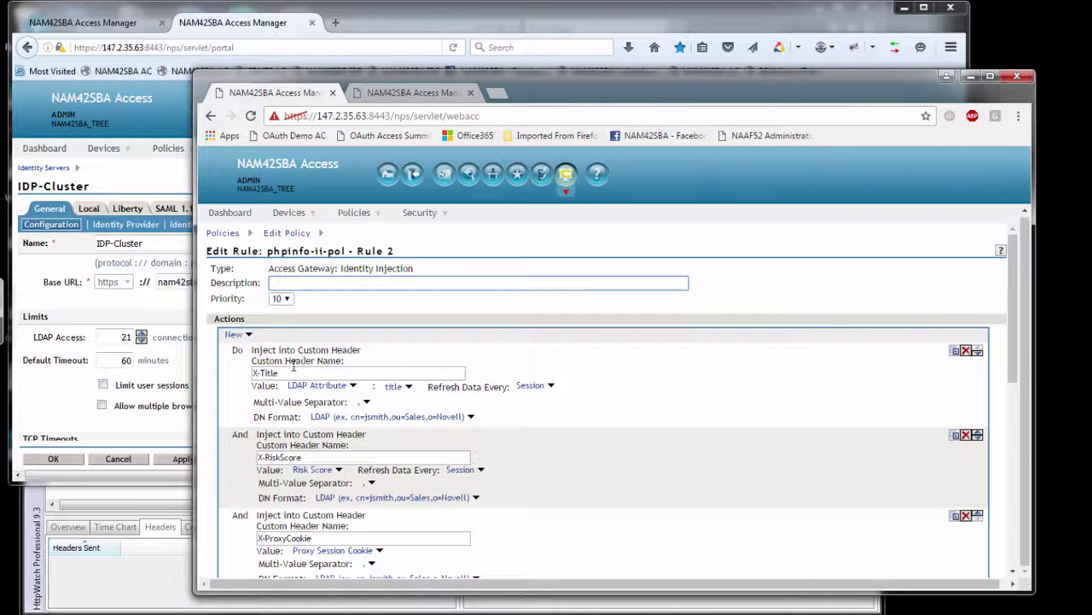
drag(287, 373, 254, 373)
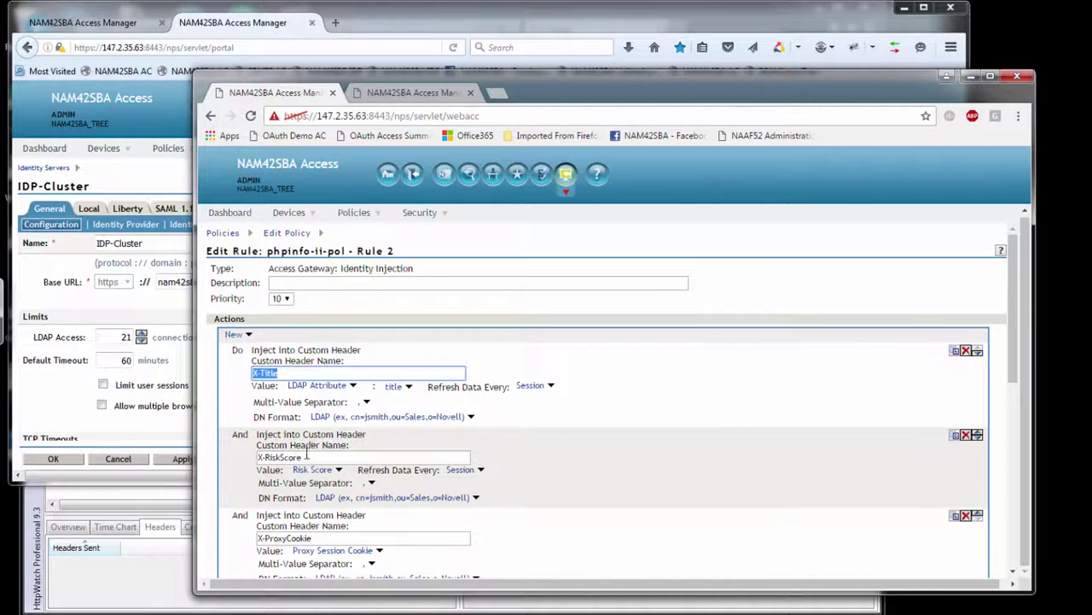
drag(306, 457, 259, 457)
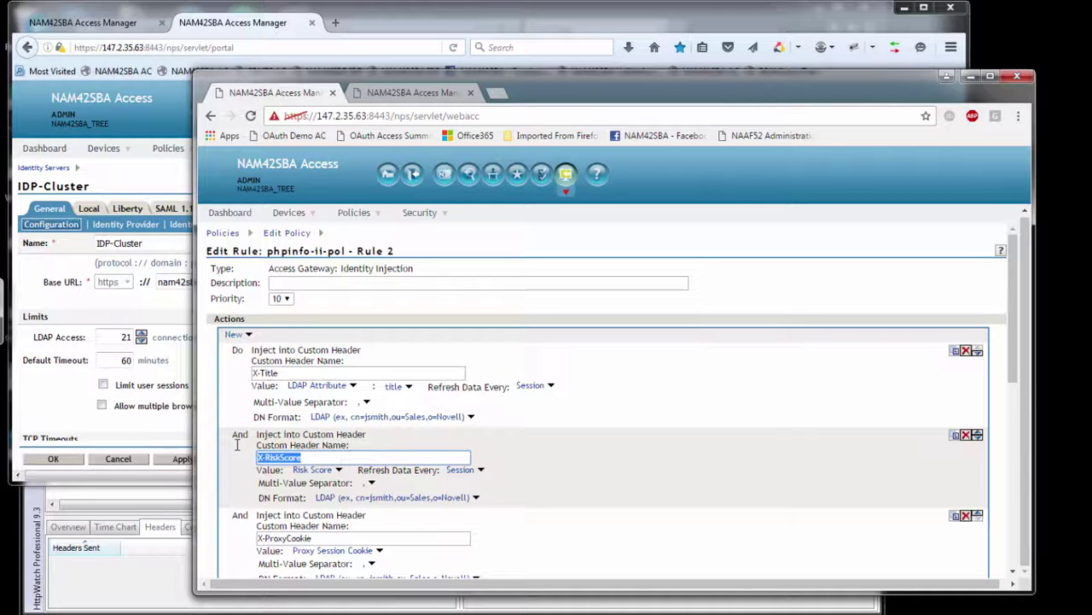
click(418, 92)
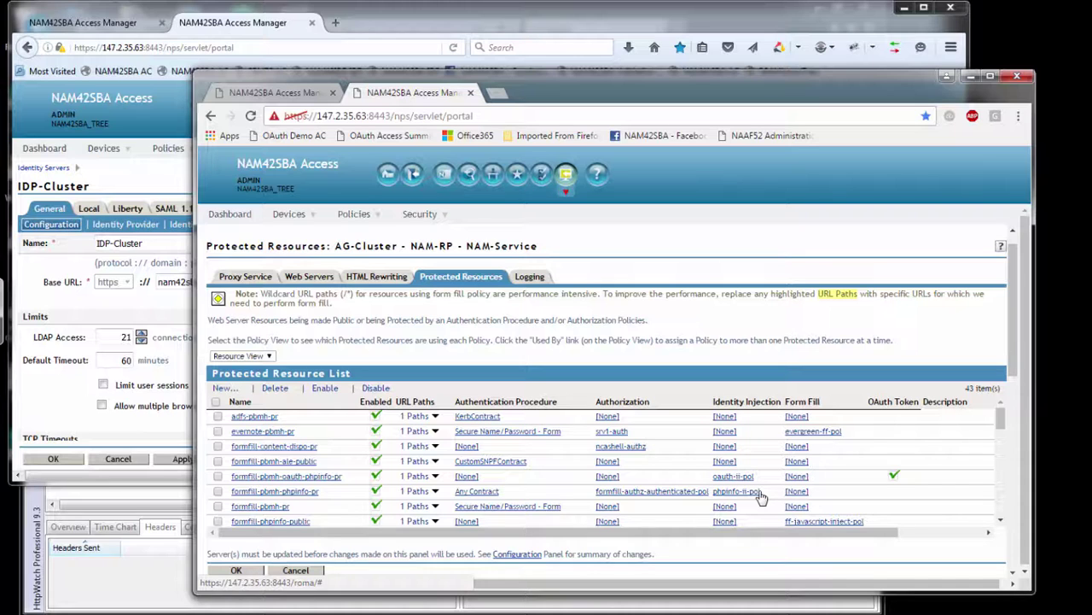
Expand formfill-pbmh-phpinfo-pr's paths to reveal /formfill/phpinfo.php.
click(435, 492)
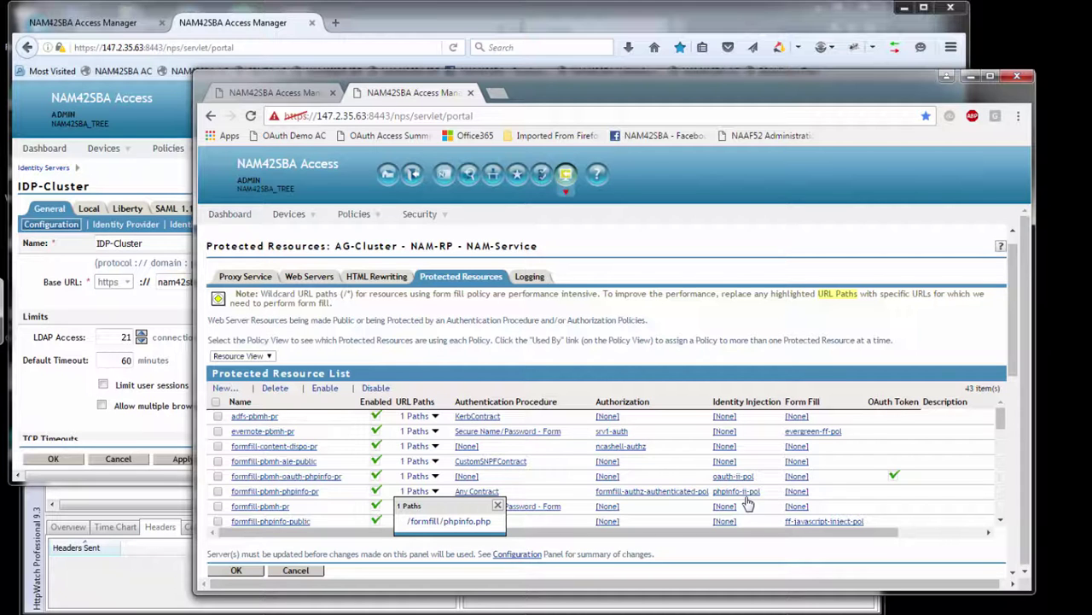
Open AG-Cluster's Advanced Options and highlight the DebugHeaders and DumpHeaders settings.
click(106, 24)
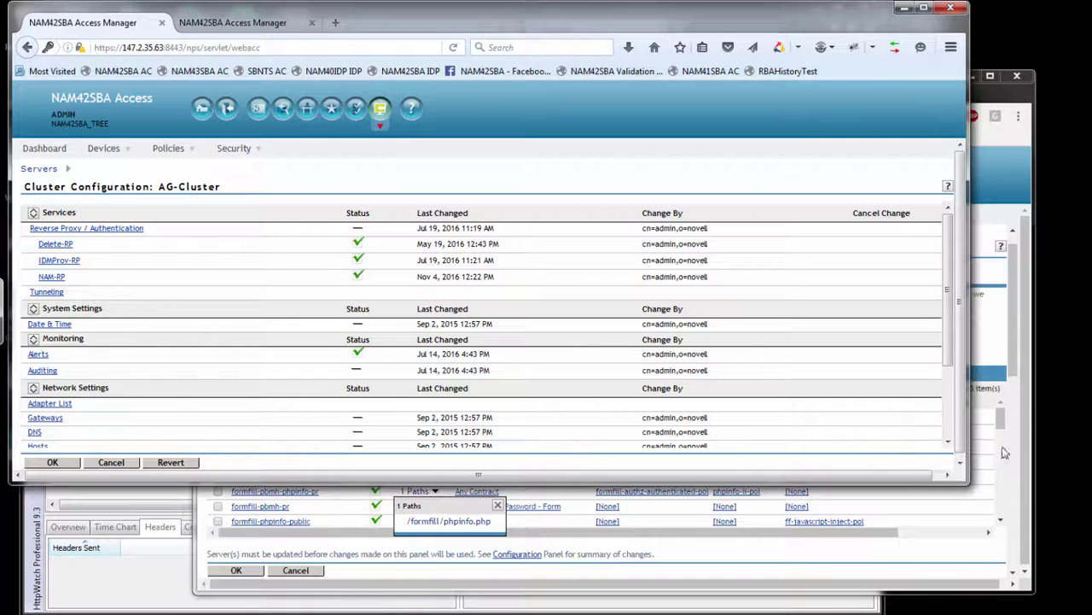
scroll(948, 431, down, 2)
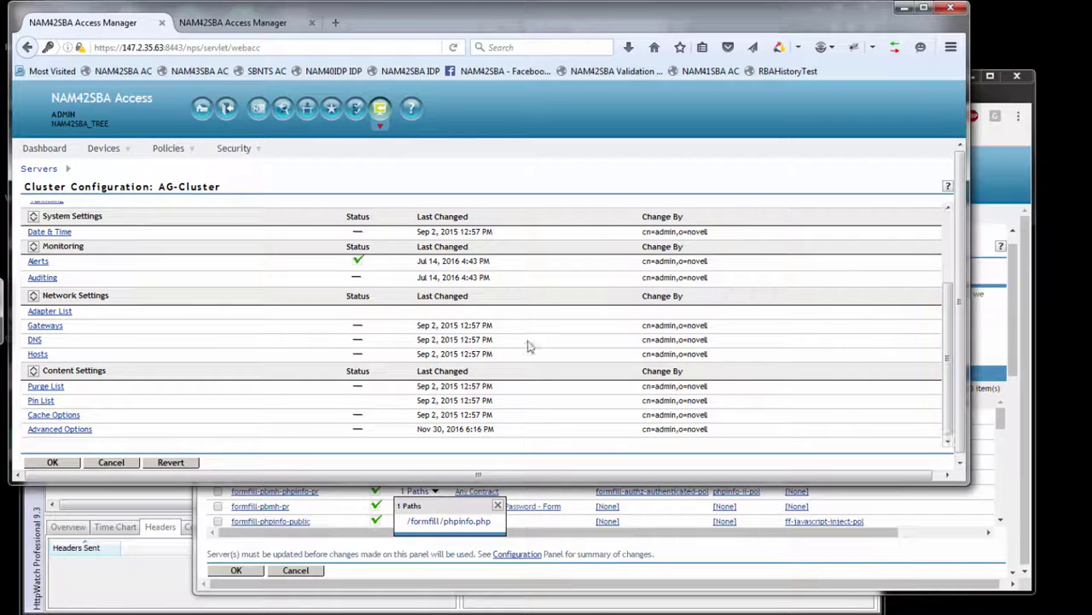
click(84, 430)
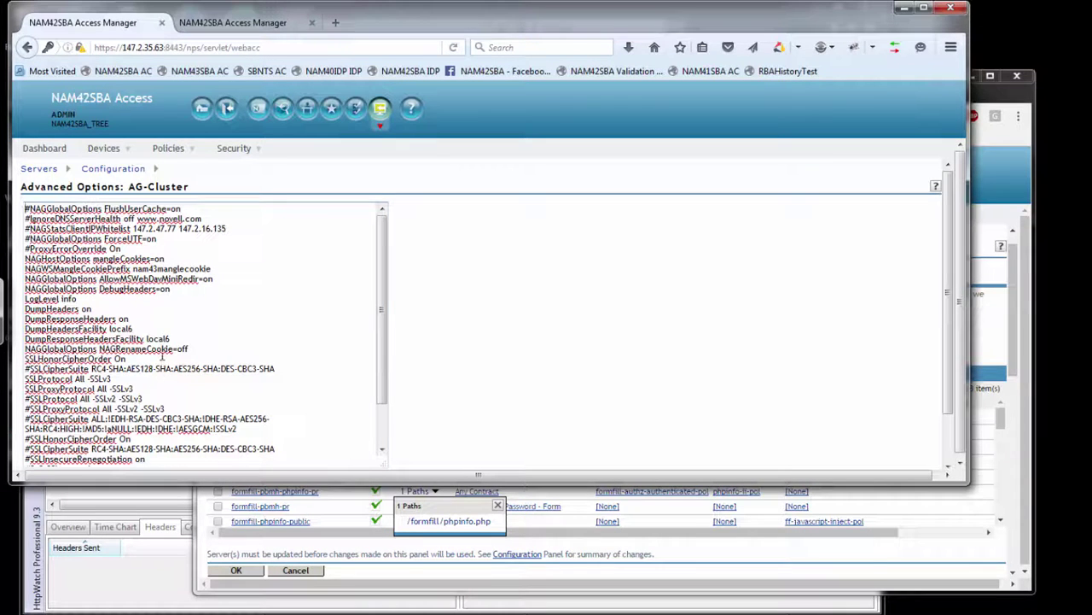
drag(169, 339, 29, 291)
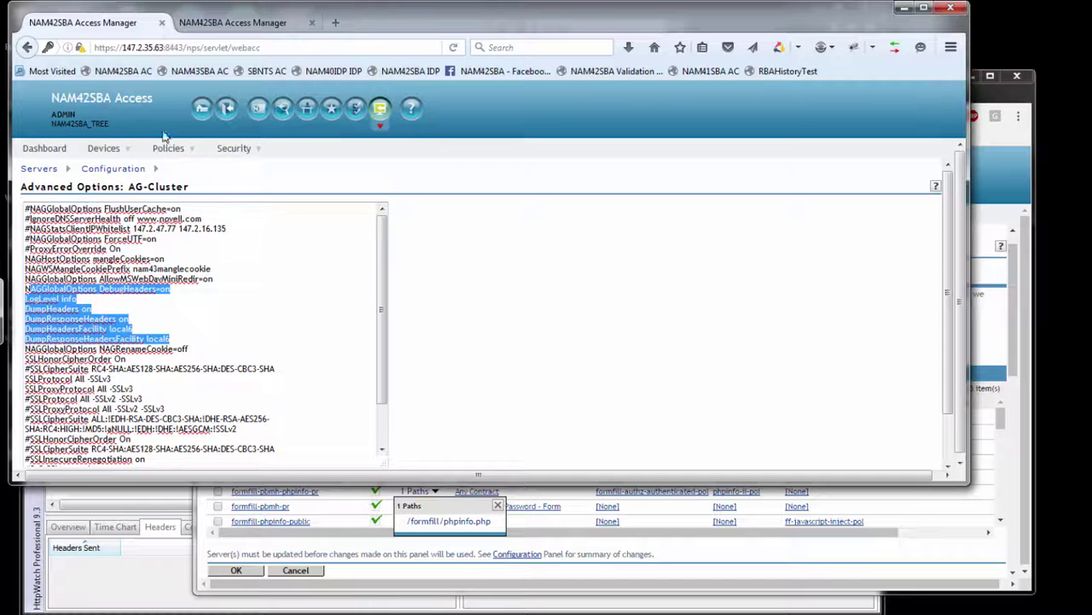
Show IDP-Cluster's General > Logging settings with debug-level file loggers.
click(220, 31)
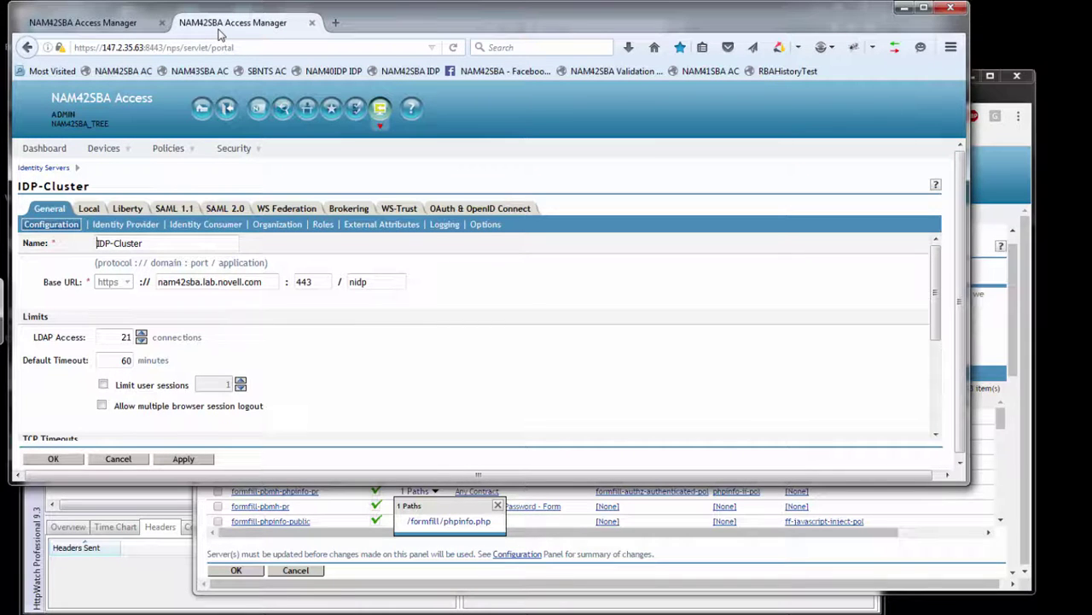
click(442, 224)
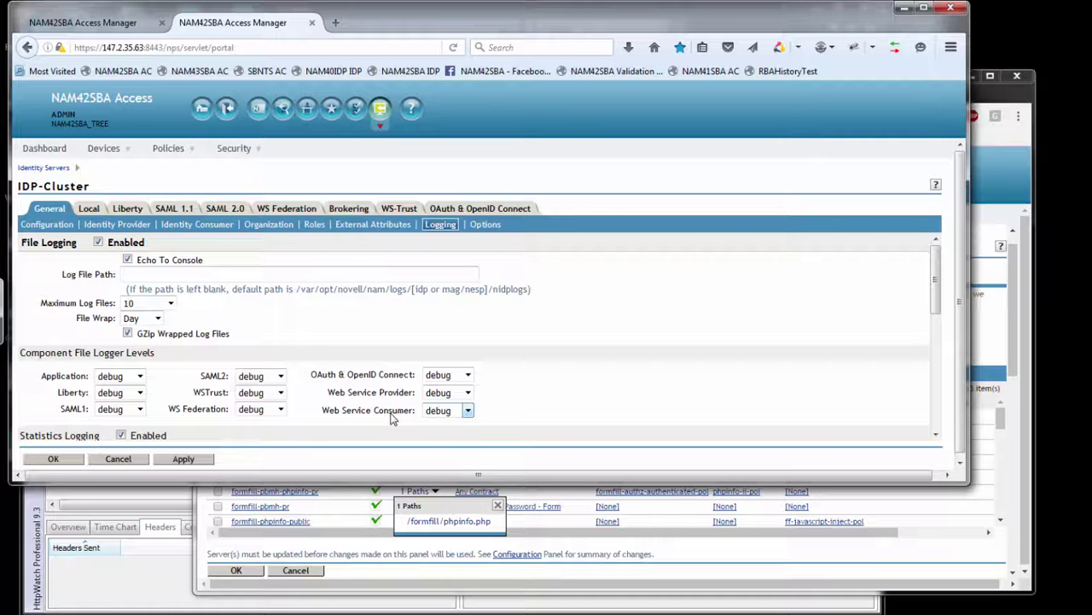
Load phpinfo.php in Internet Explorer, sign in, and confirm HTTP_X_TITLE is set but HTTP_X_RISKSCORE empty.
key(alt+Tab)
key(alt+Tab)
key(alt+Tab)
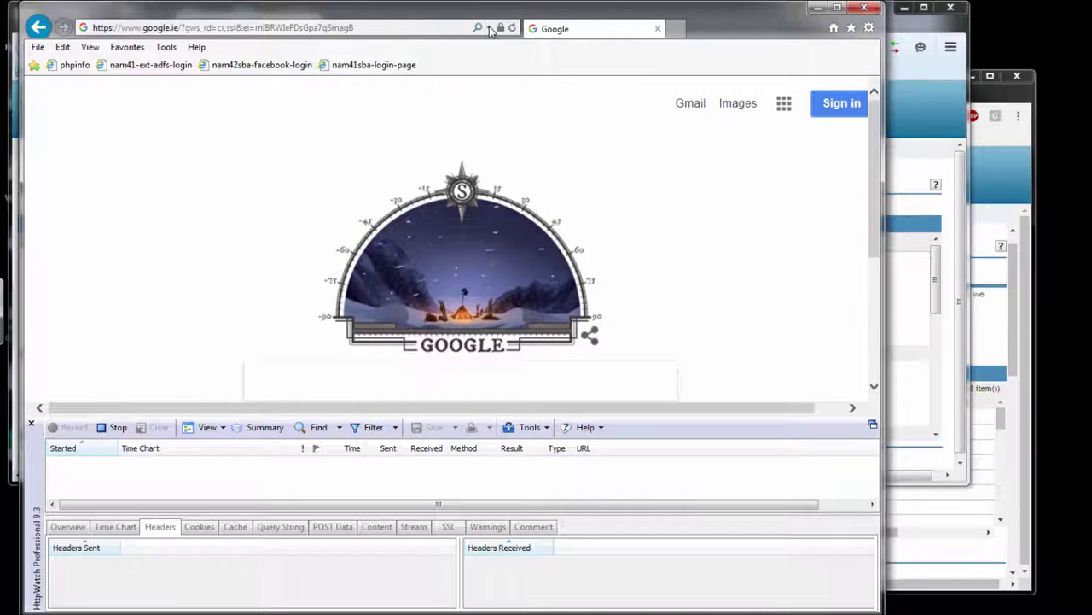
click(331, 28)
click(337, 75)
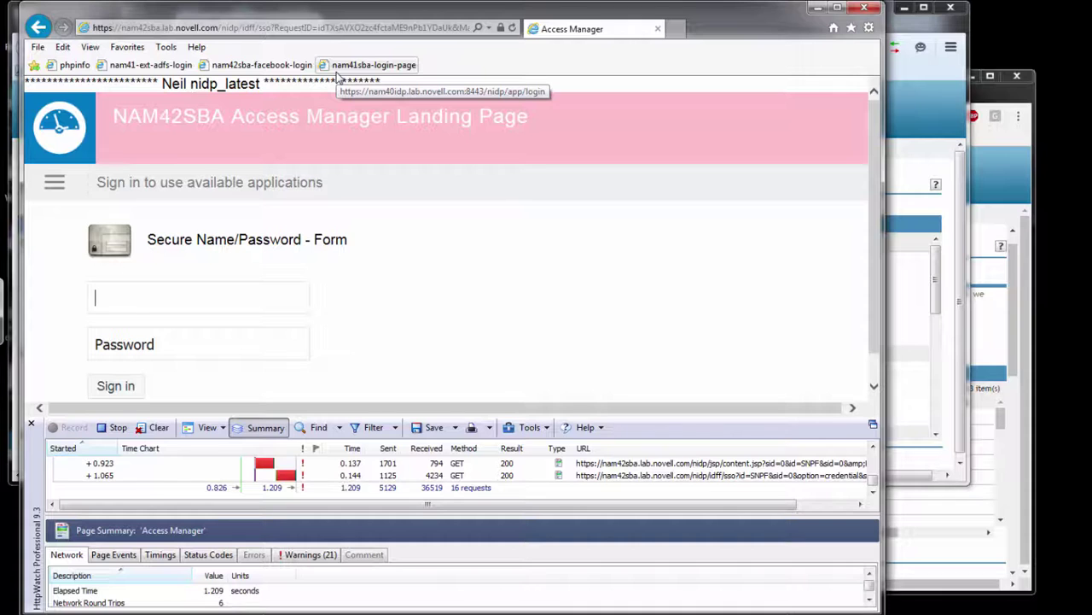
text(ncashell)
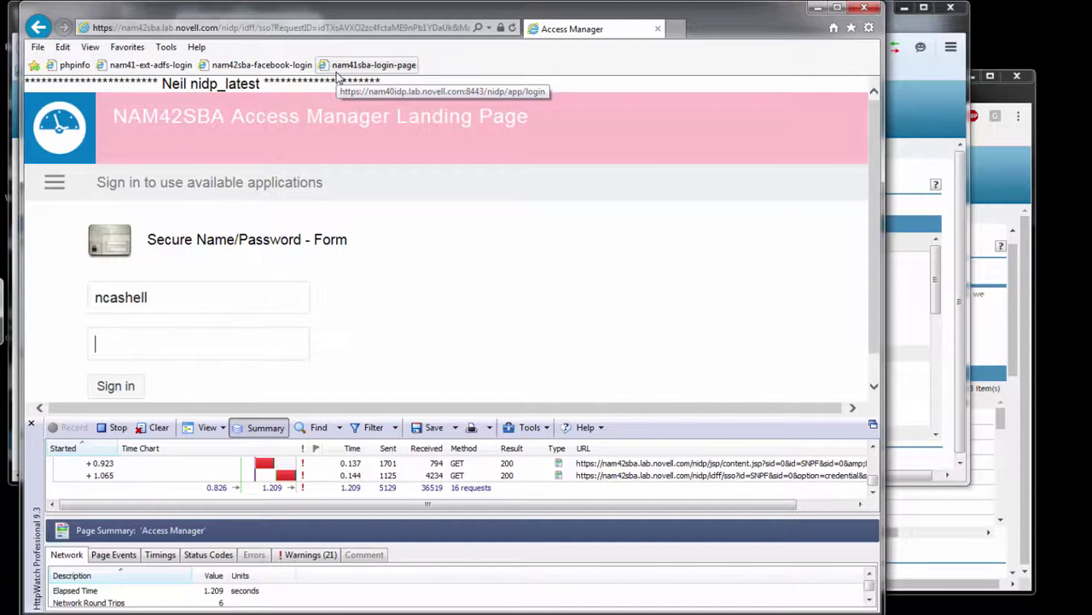
text(novell)
key(Return)
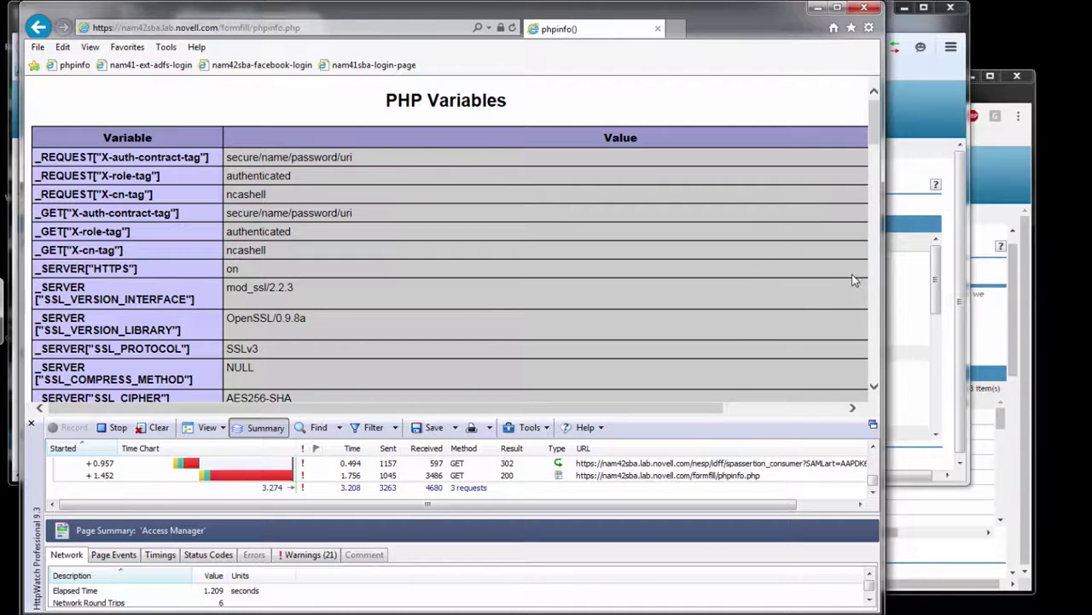
drag(877, 113, 883, 273)
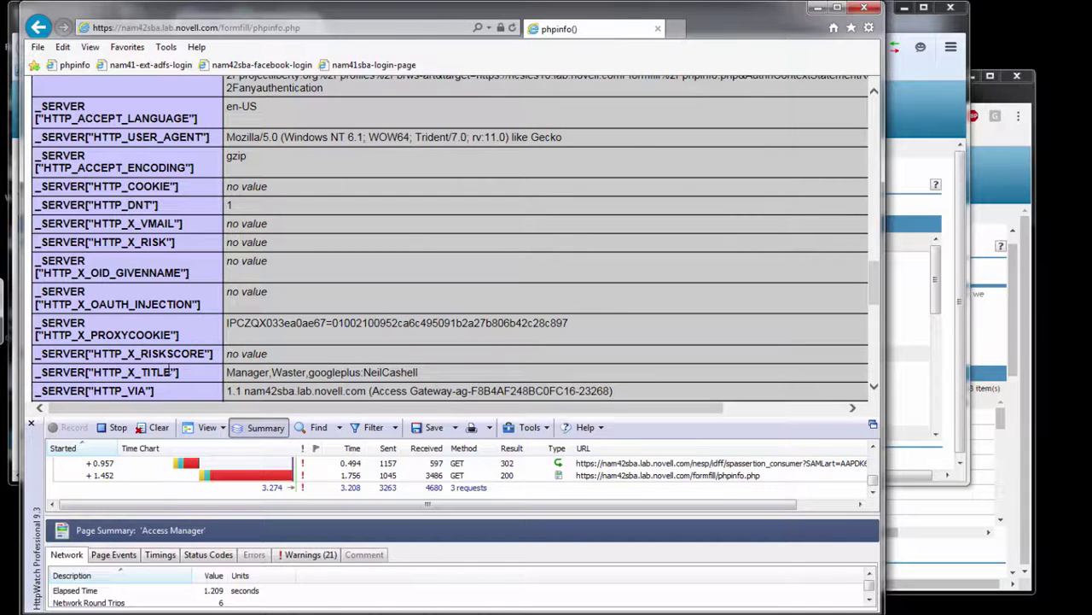
drag(177, 373, 96, 363)
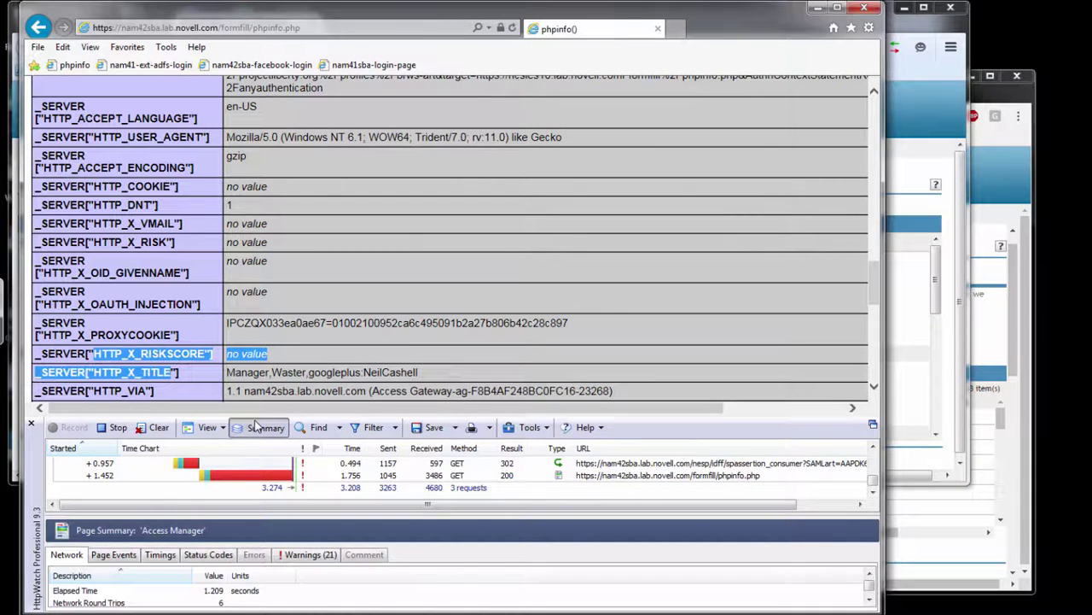
In HttpWatch, copy the X-Mag response header row from the phpinfo.php request.
click(665, 477)
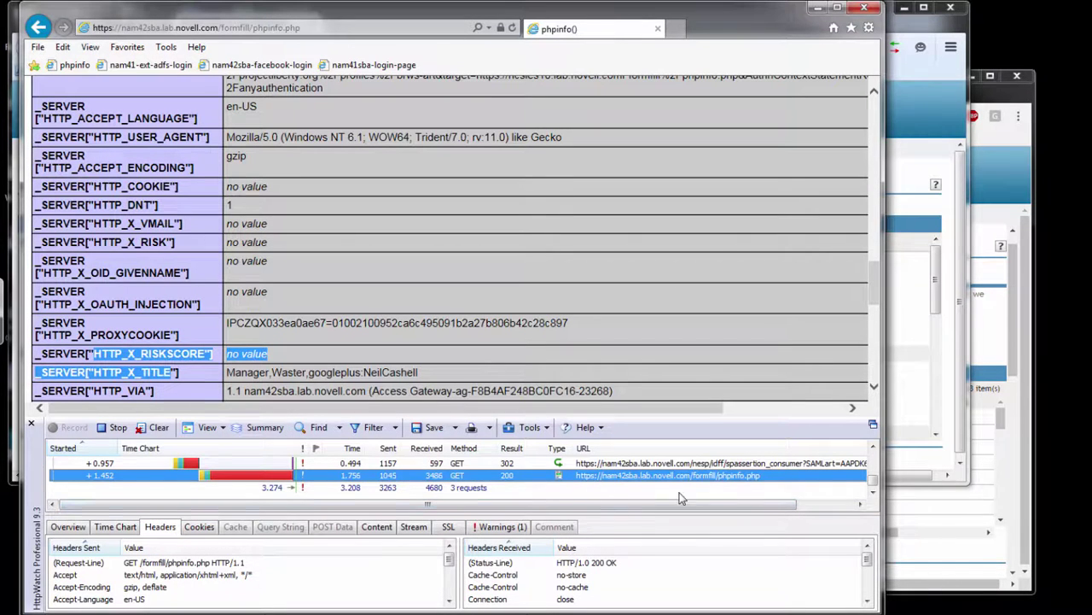
click(867, 601)
click(866, 601)
click(866, 600)
click(866, 601)
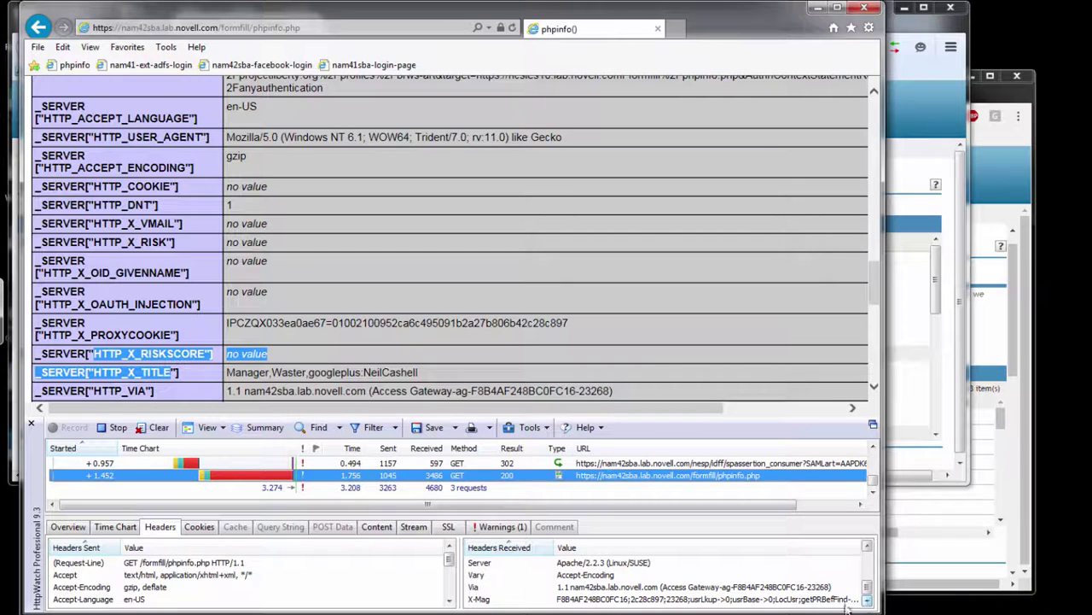
click(866, 601)
click(636, 601)
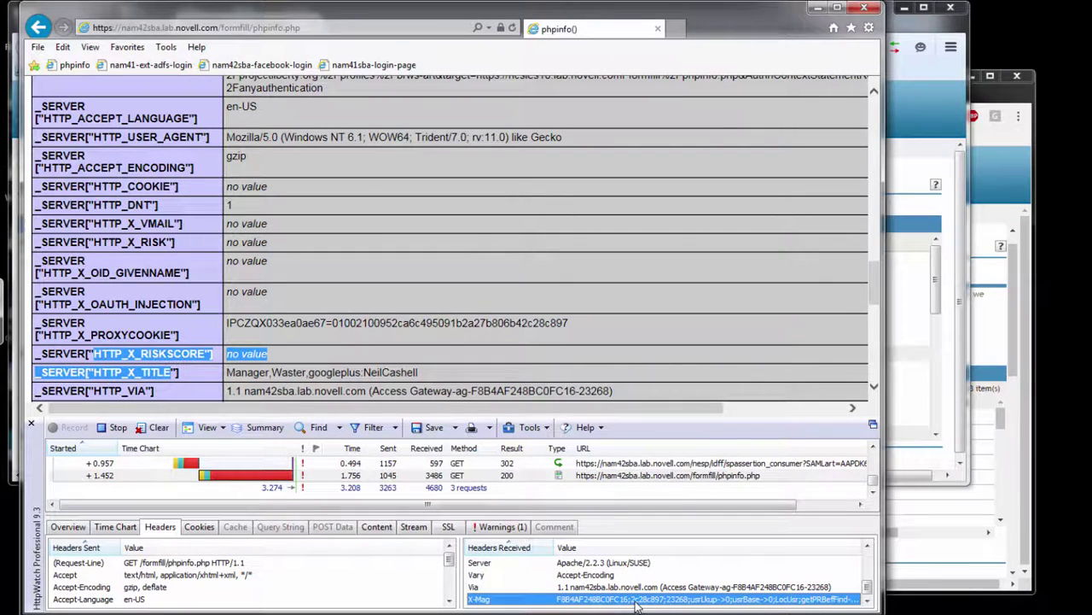
right_click(636, 601)
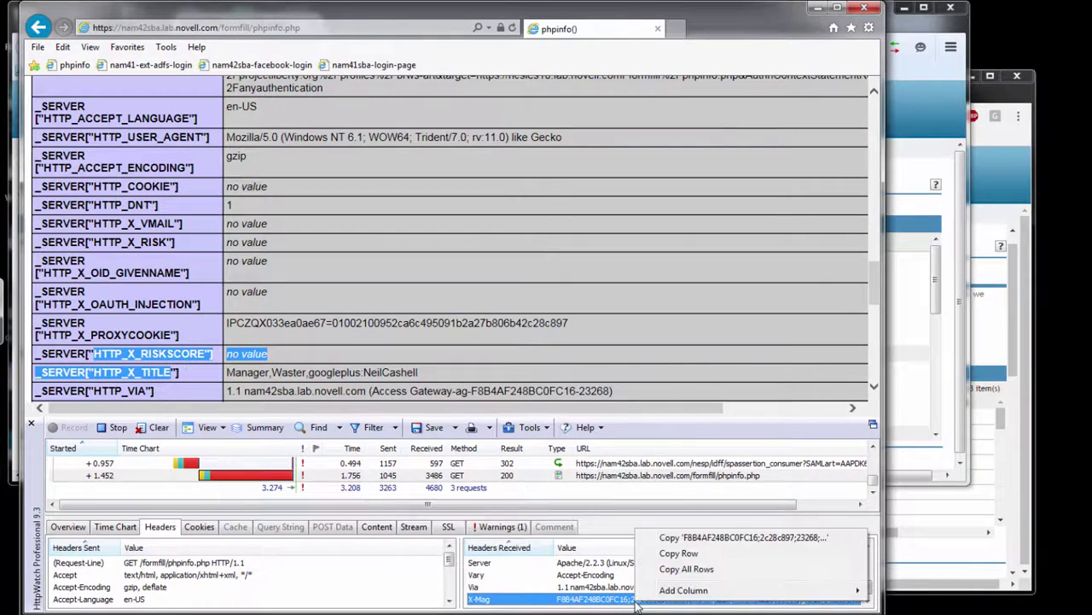
click(707, 555)
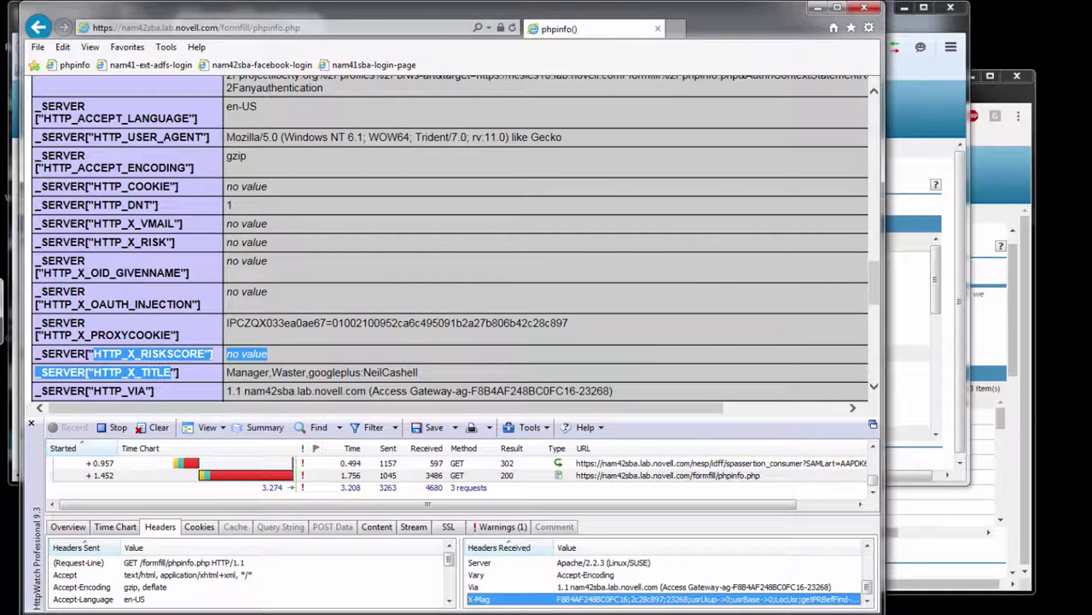
click(28, 602)
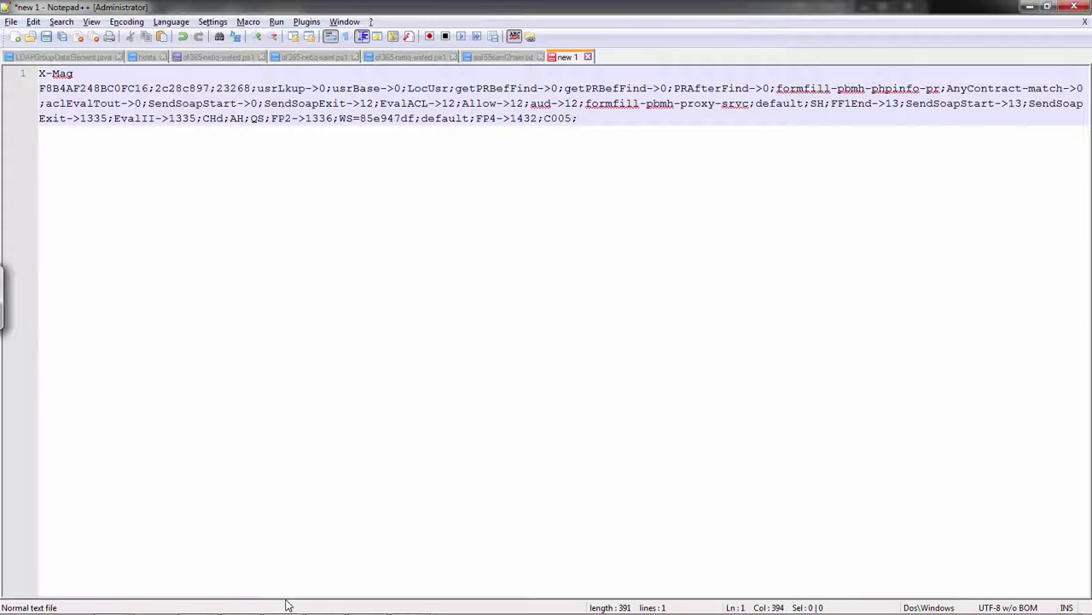
key(shift+Left)
key(shift+Left)
key(shift+Left)
key(shift+Left)
key(shift+Left)
key(shift+Left)
key(shift+Left)
key(shift+Left)
key(shift+Left)
key(shift+Left)
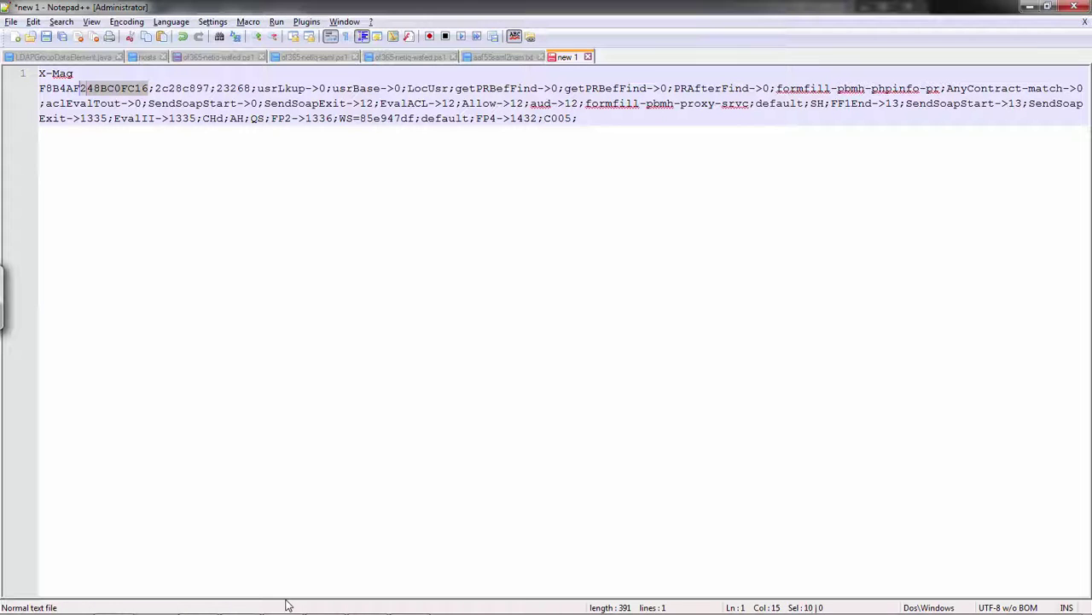
key(shift+Left)
key(shift+Left)
key(shift+Left)
key(shift+Left)
key(shift+Left)
key(shift+Left)
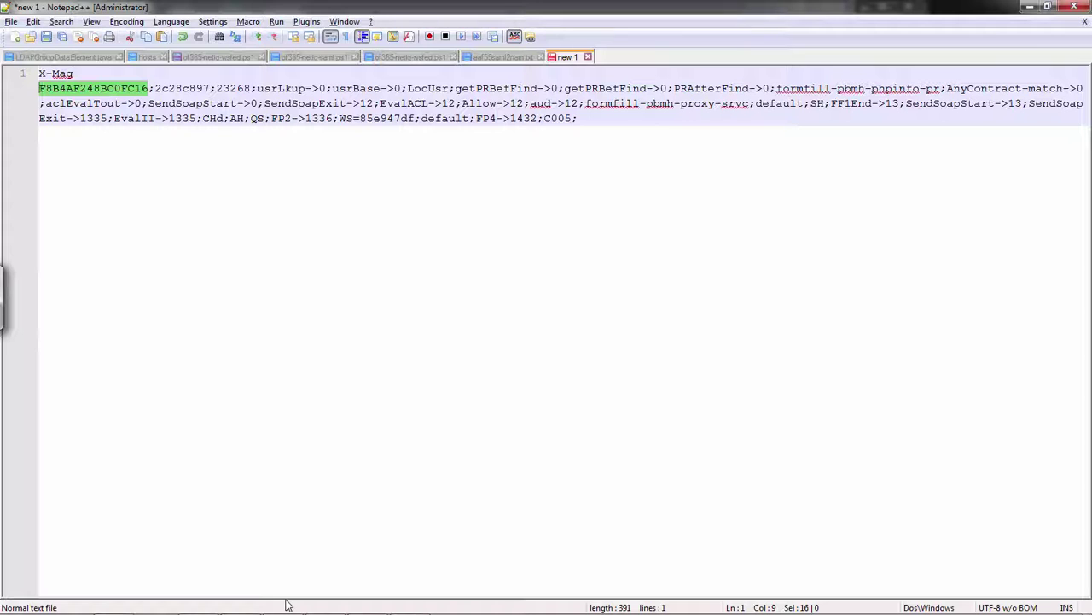
key(ctrl+Right)
key(ctrl+Right)
key(ctrl+shift+Right)
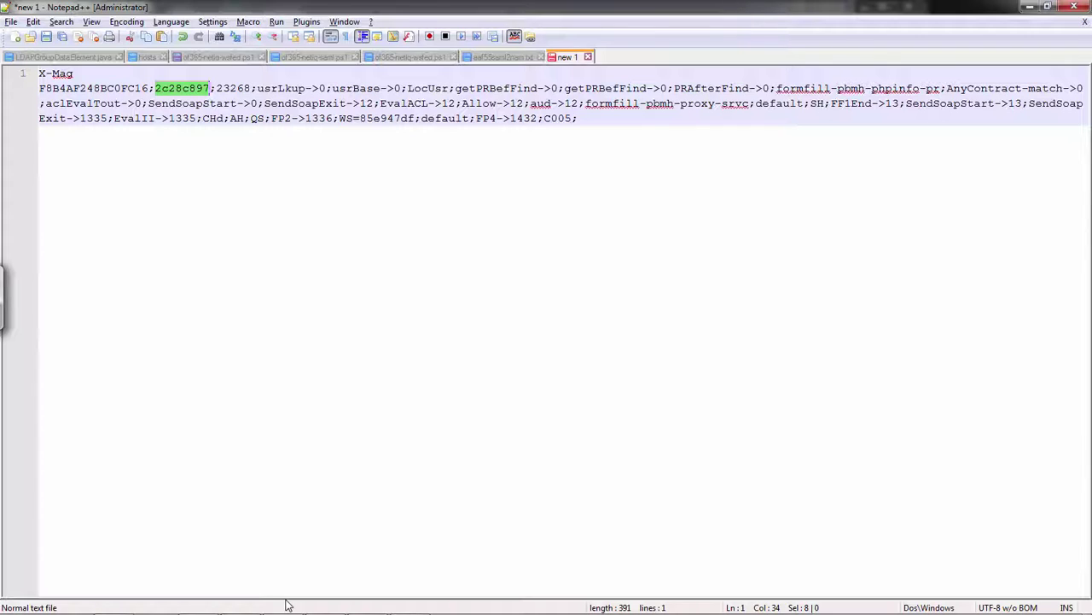
key(ctrl+Right)
key(ctrl+shift+Right)
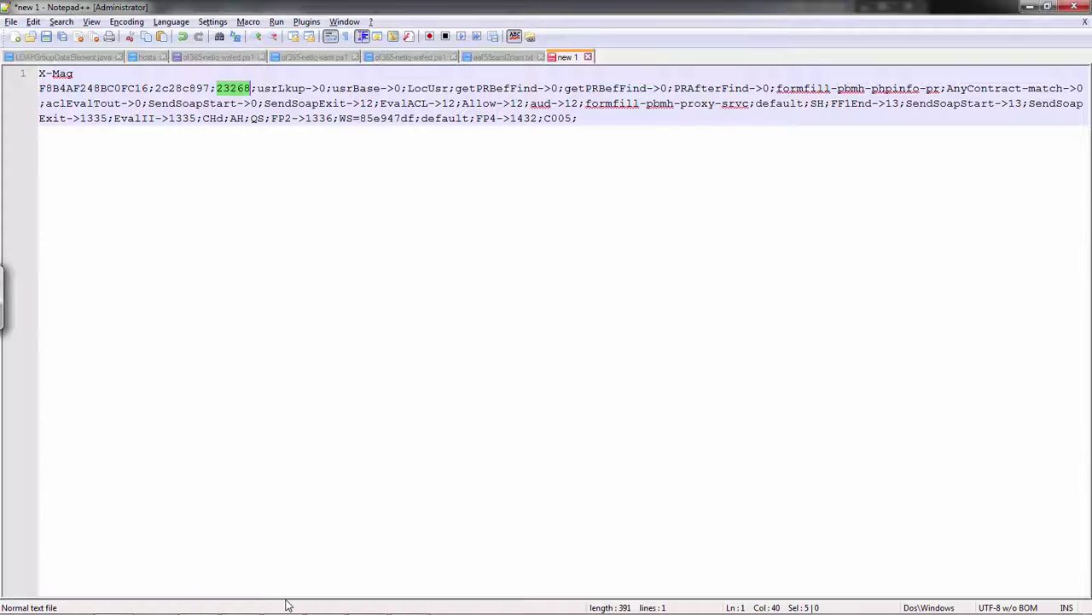
key(alt+Tab)
key(alt+Tab)
key(alt+Tab)
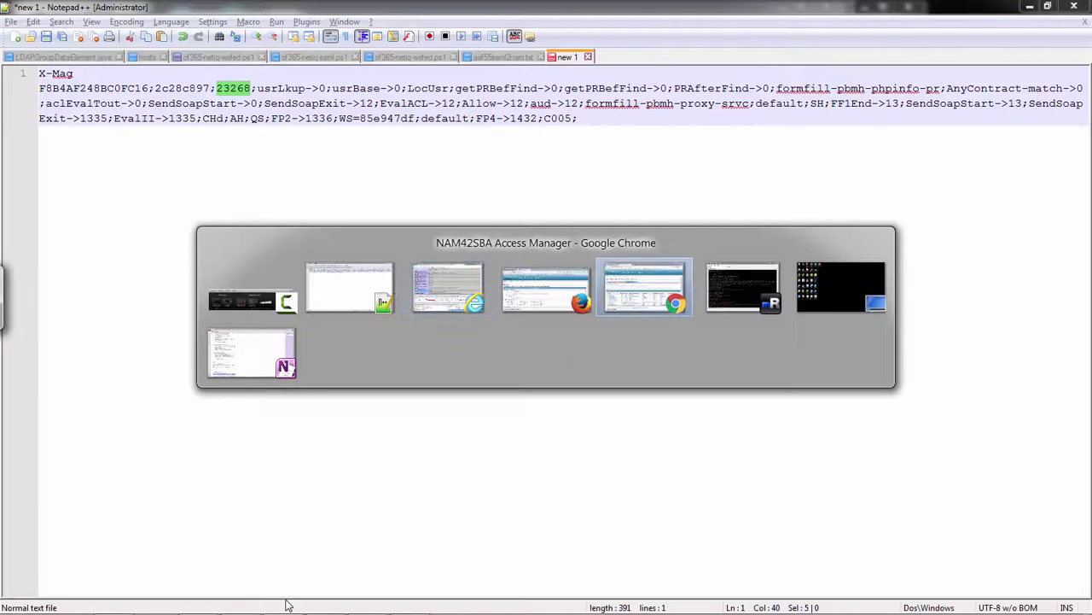
Open /var/log/novell-apache2/error_log in less and search for event #23268.
text(less /var)
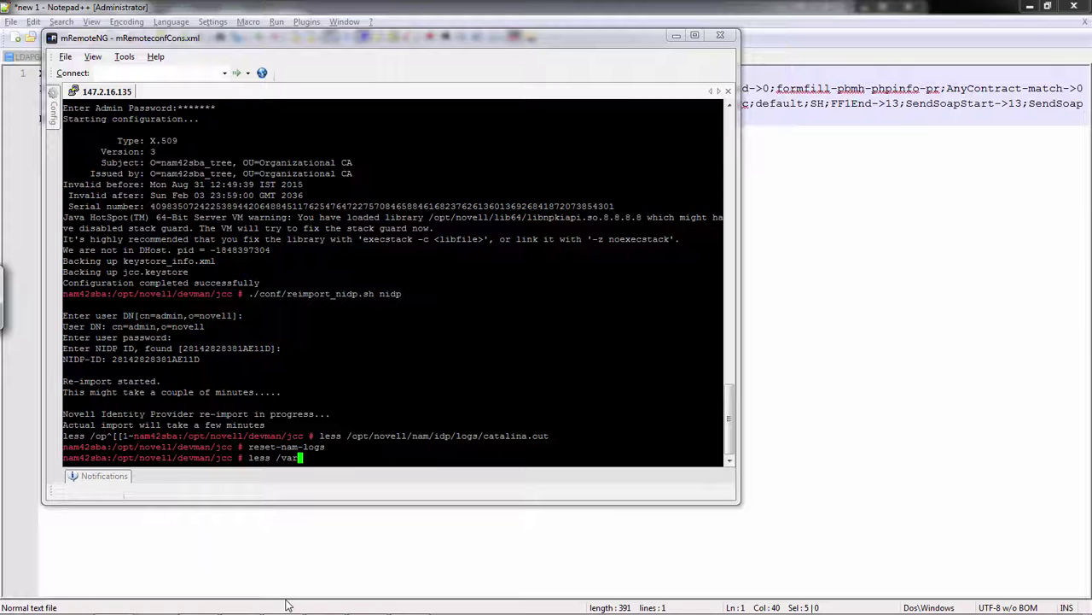
key(shift+Insert)
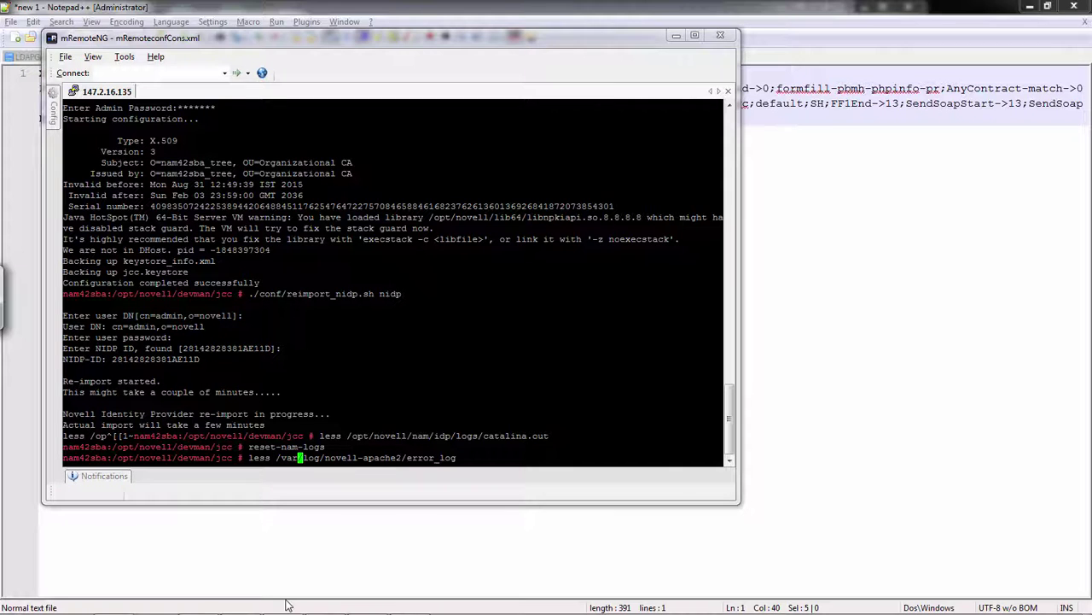
key(Return)
key(alt+Tab)
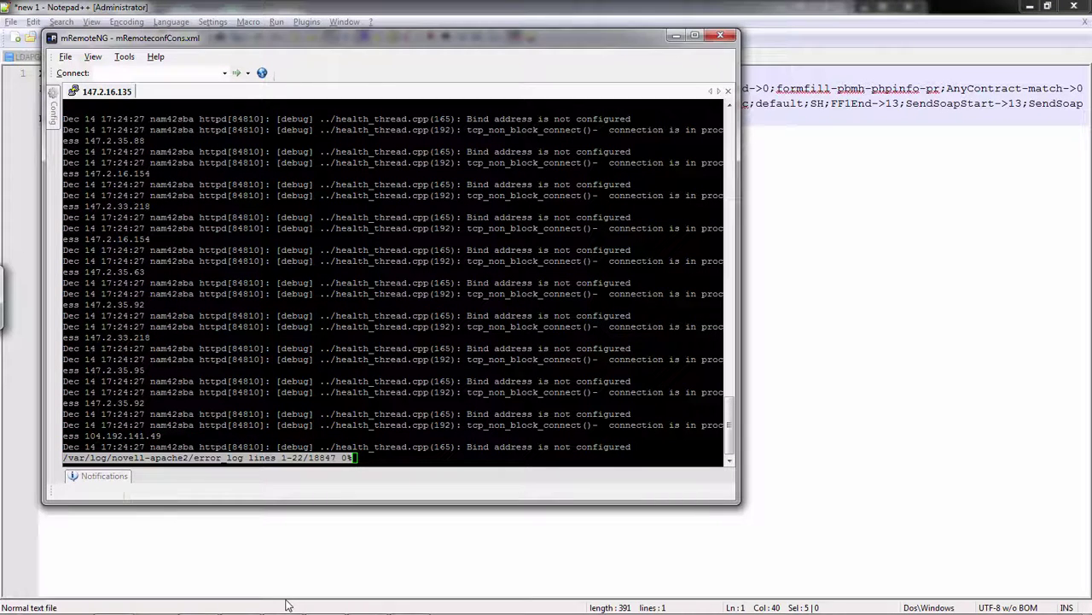
key(alt+Tab)
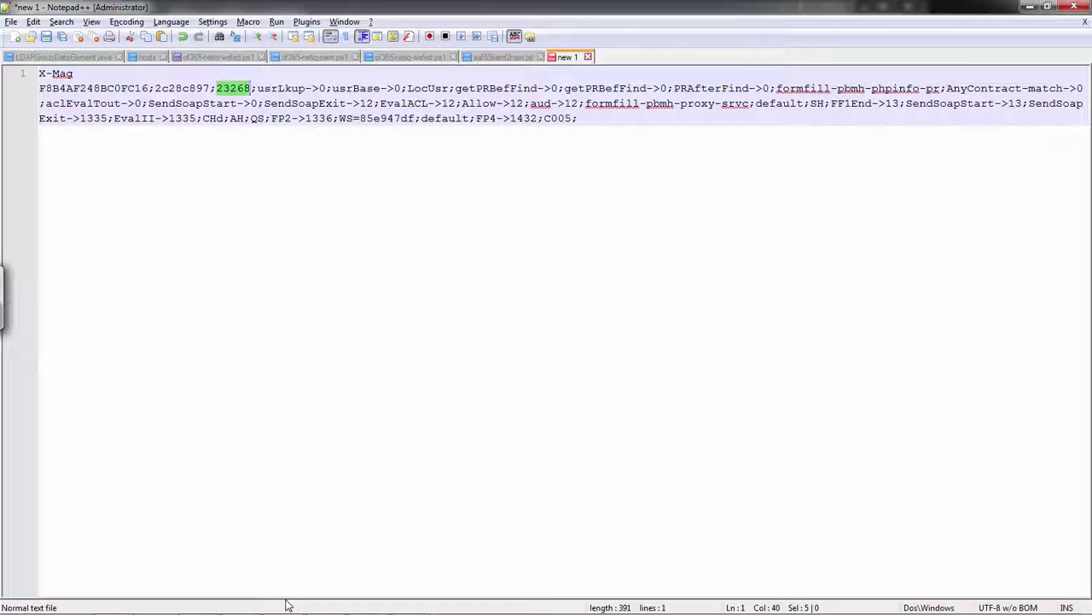
key(alt+Tab)
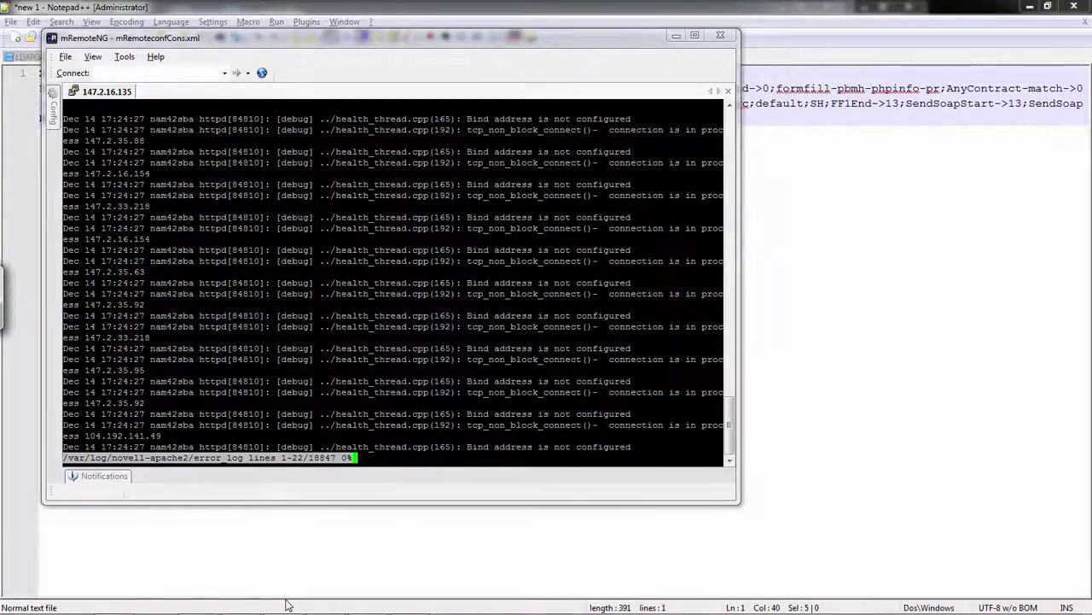
text(/)
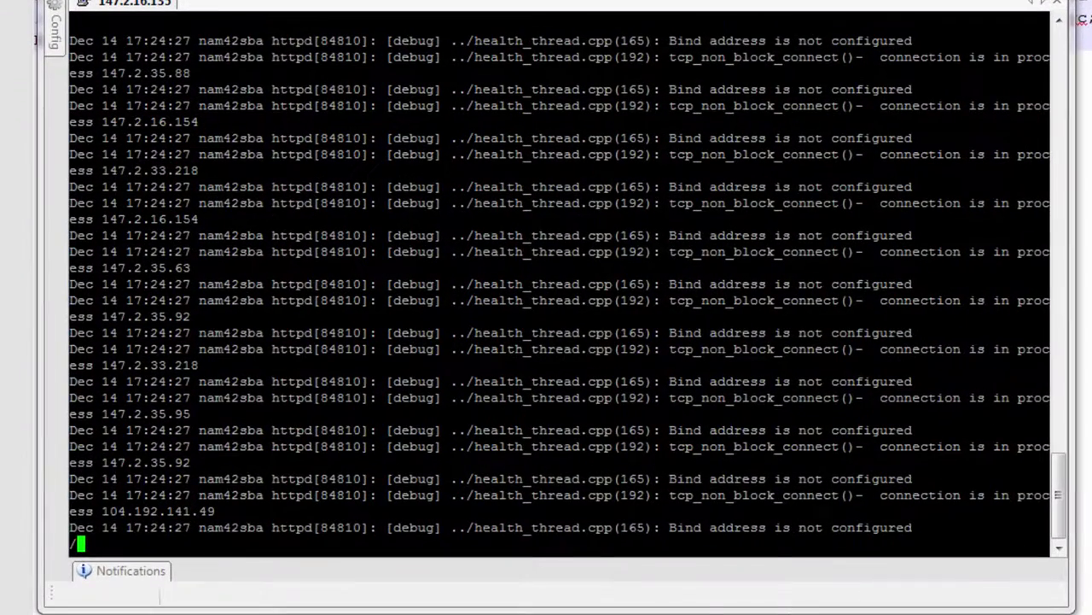
text(#23266)
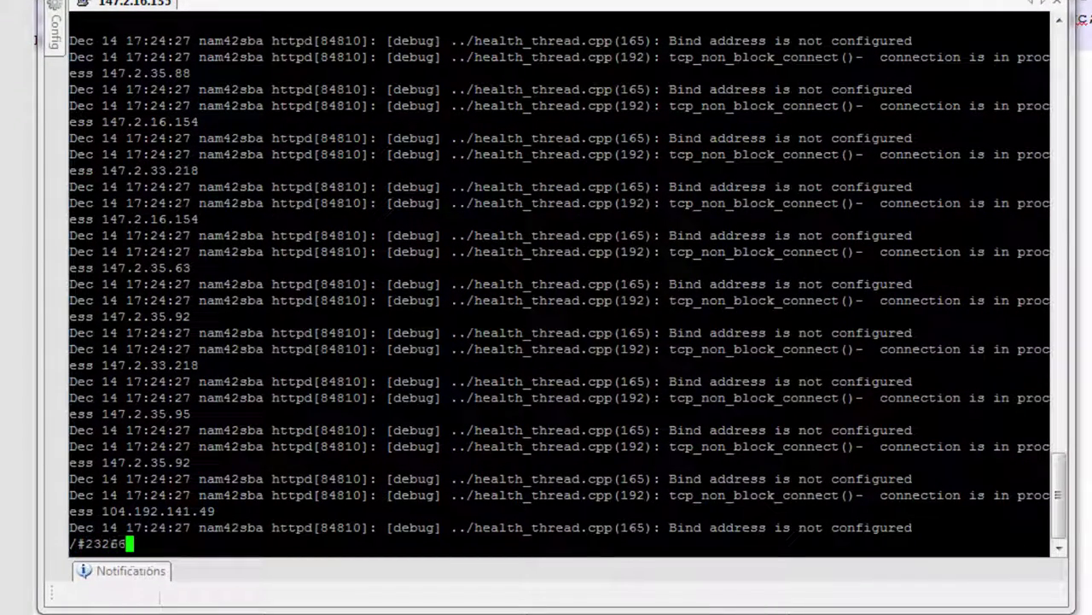
key(Return)
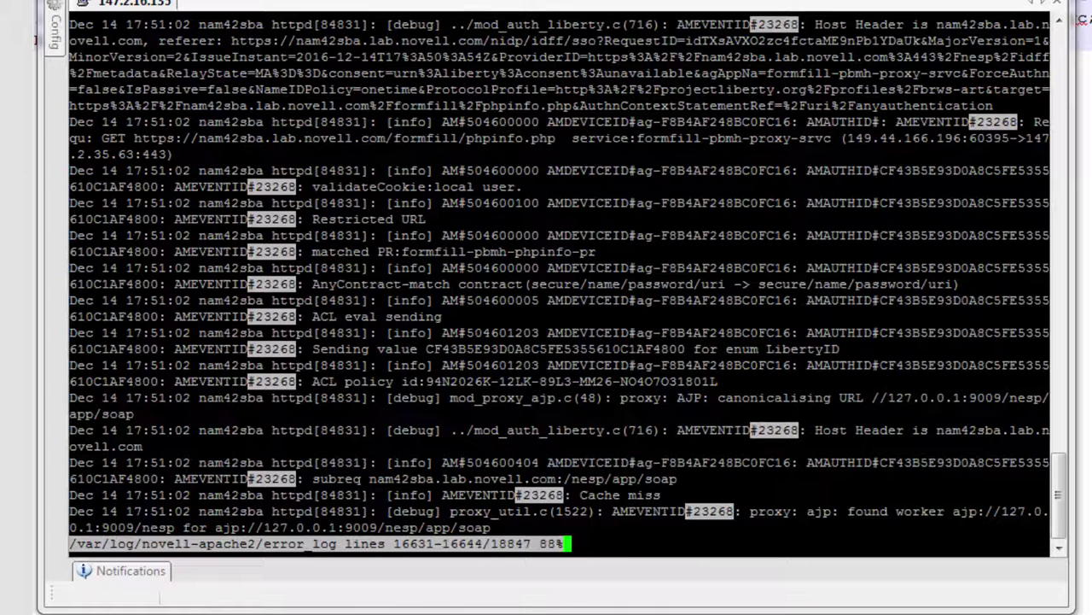
Mark the phpinfo.php GET path, Restricted URL match, resource name and AnyContract /name/password entry.
drag(418, 137, 552, 137)
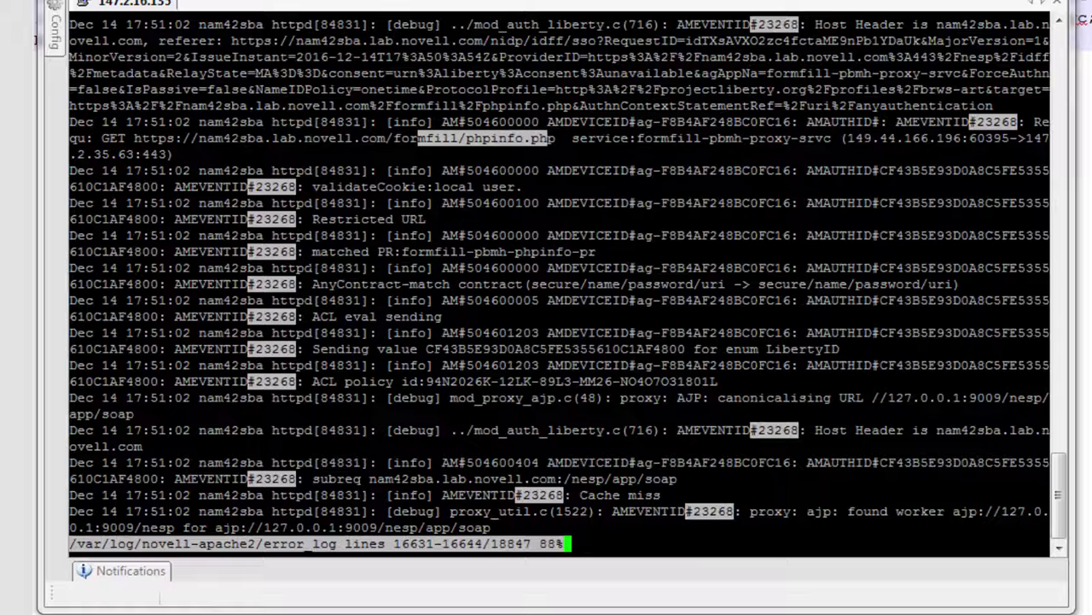
scroll(559, 281, down, 1)
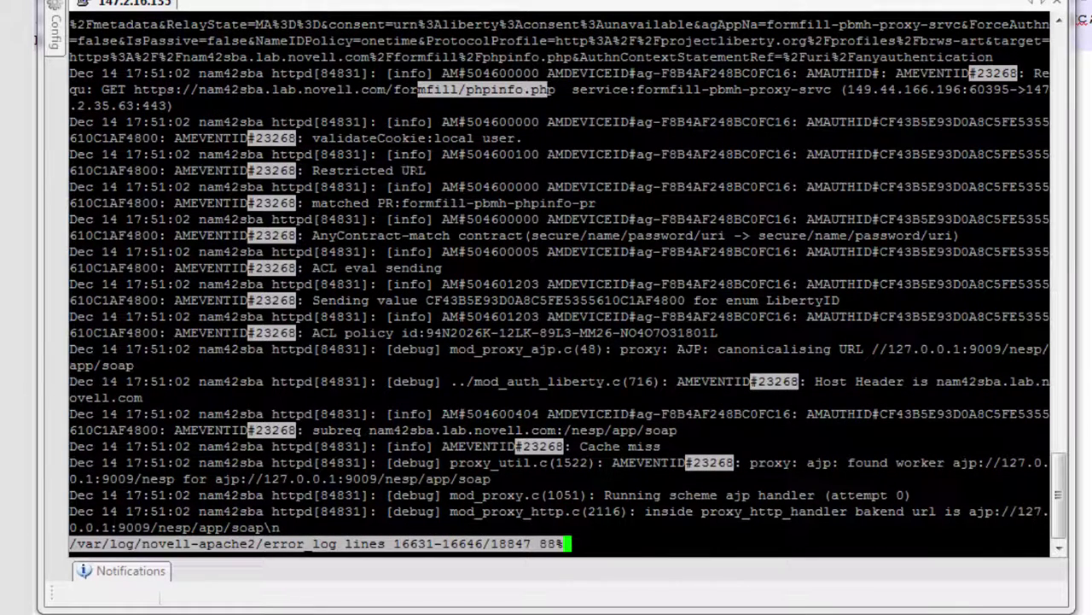
drag(425, 170, 377, 170)
drag(490, 202, 417, 200)
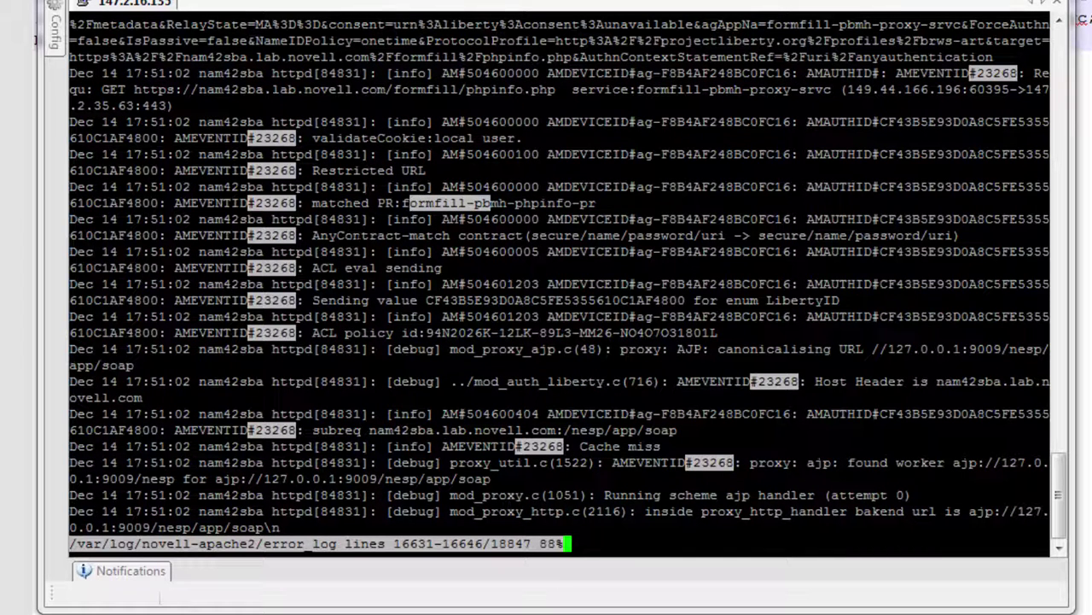
drag(312, 235, 418, 234)
drag(581, 234, 694, 234)
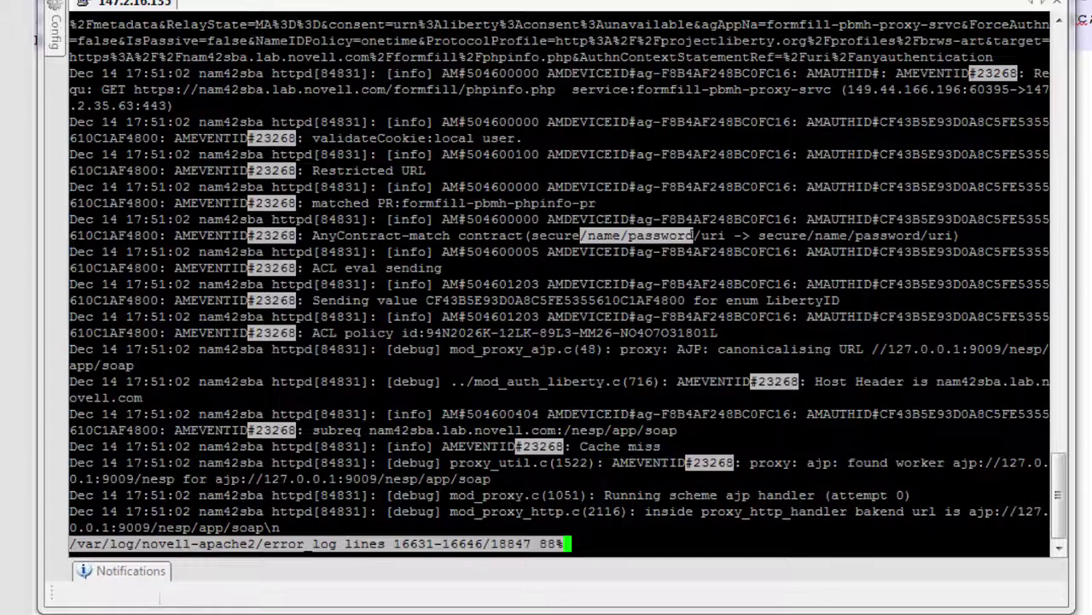
Step through later #23268 matches to the 'sending request to webserver' and OpenSSL handshake lines.
key(Down)
key(Down)
key(Down)
key(Down)
key(Down)
key(Down)
key(Down)
key(Down)
key(Down)
key(Down)
key(Down)
key(Down)
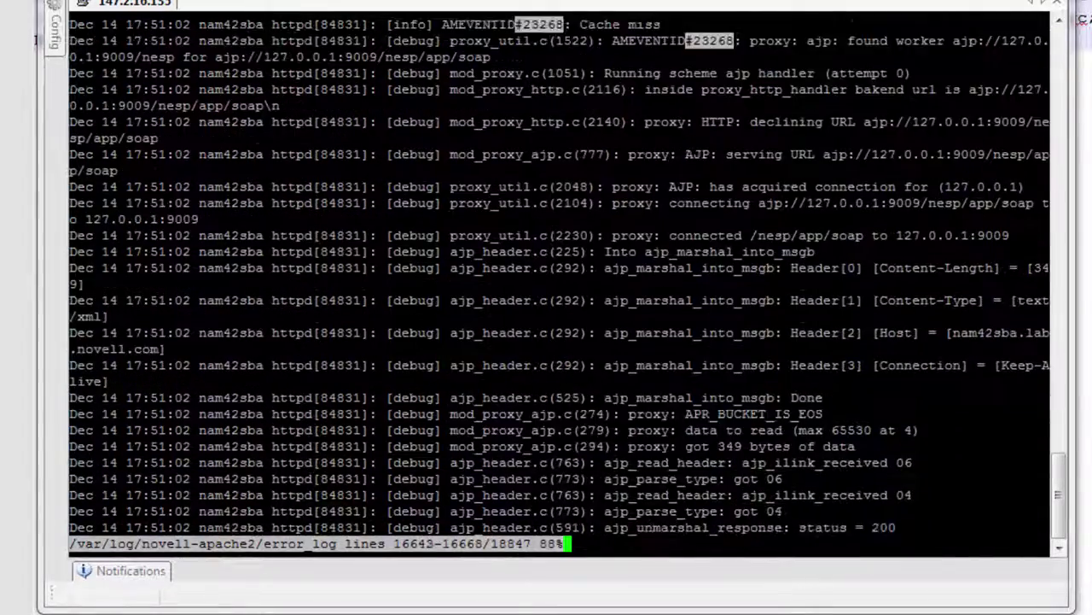
key(n)
key(n)
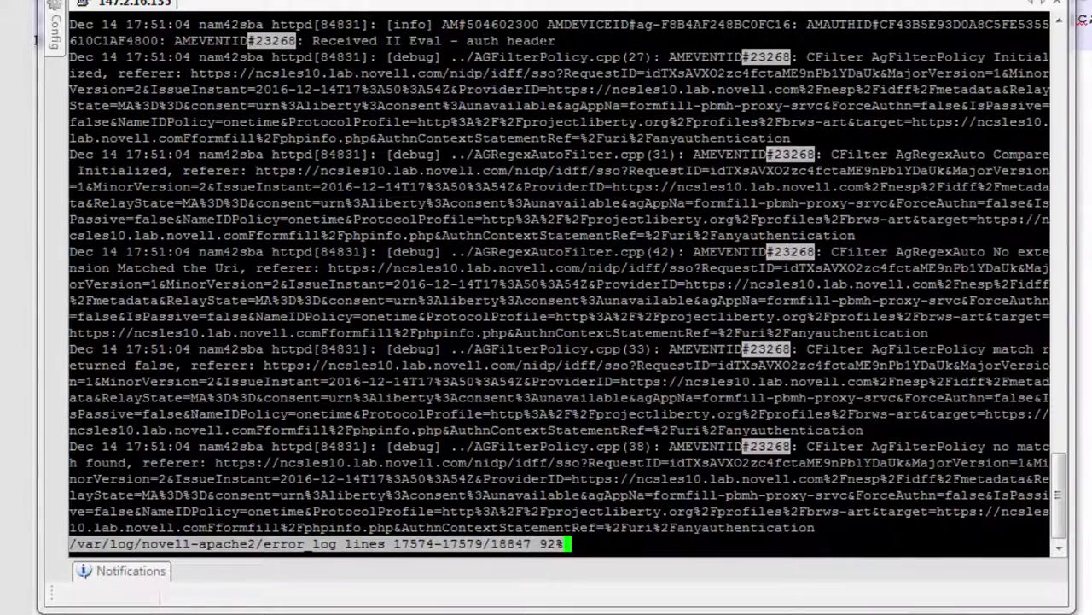
key(n)
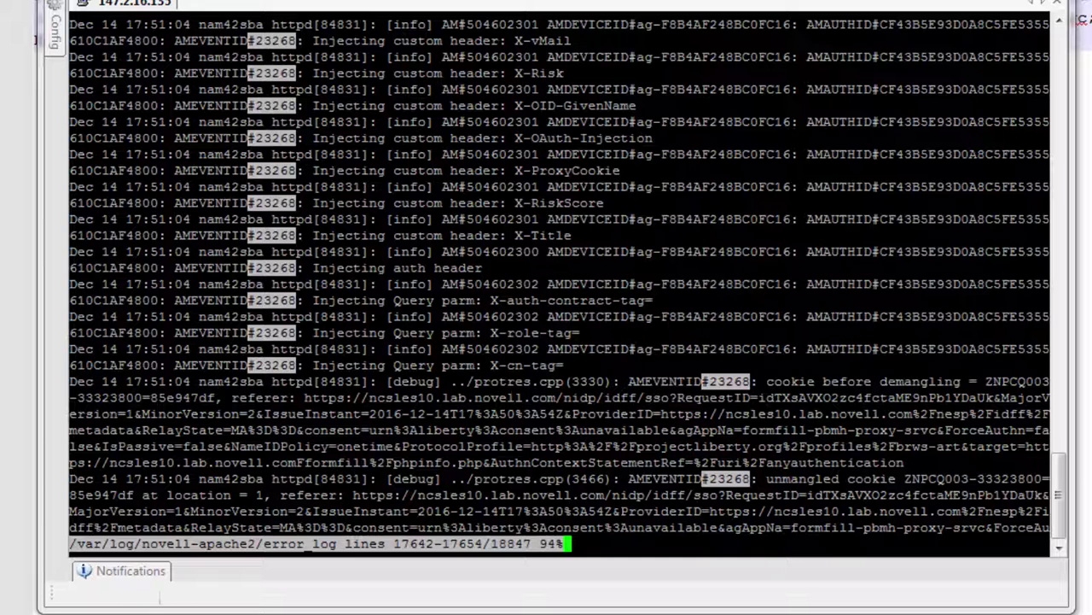
key(Down)
key(Down)
key(Down)
key(Down)
key(Down)
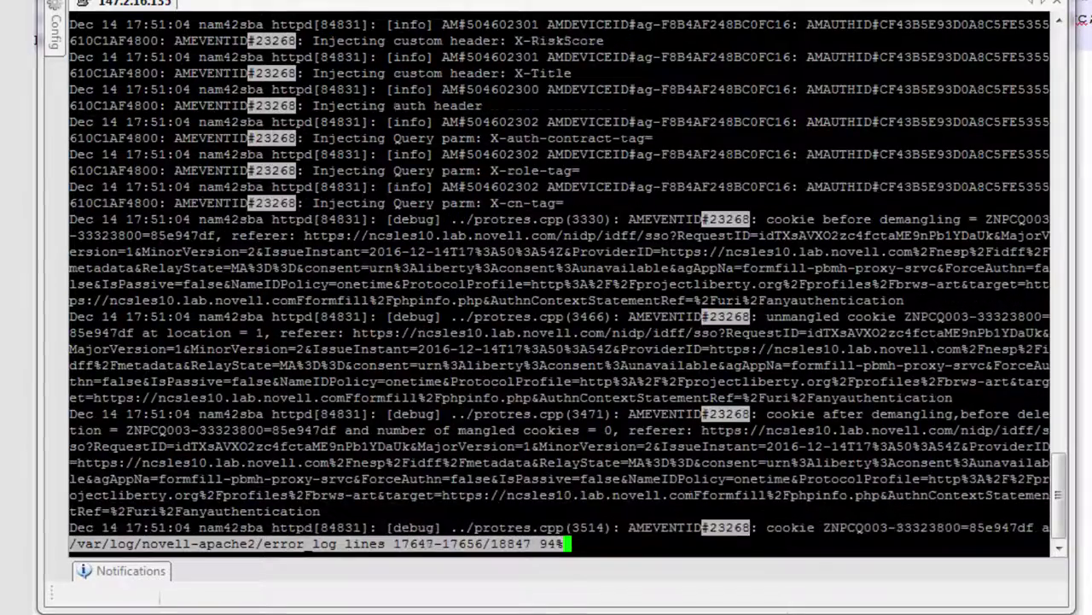
key(Down)
key(Down)
key(Down)
key(Down)
key(Down)
key(Down)
key(Down)
key(Down)
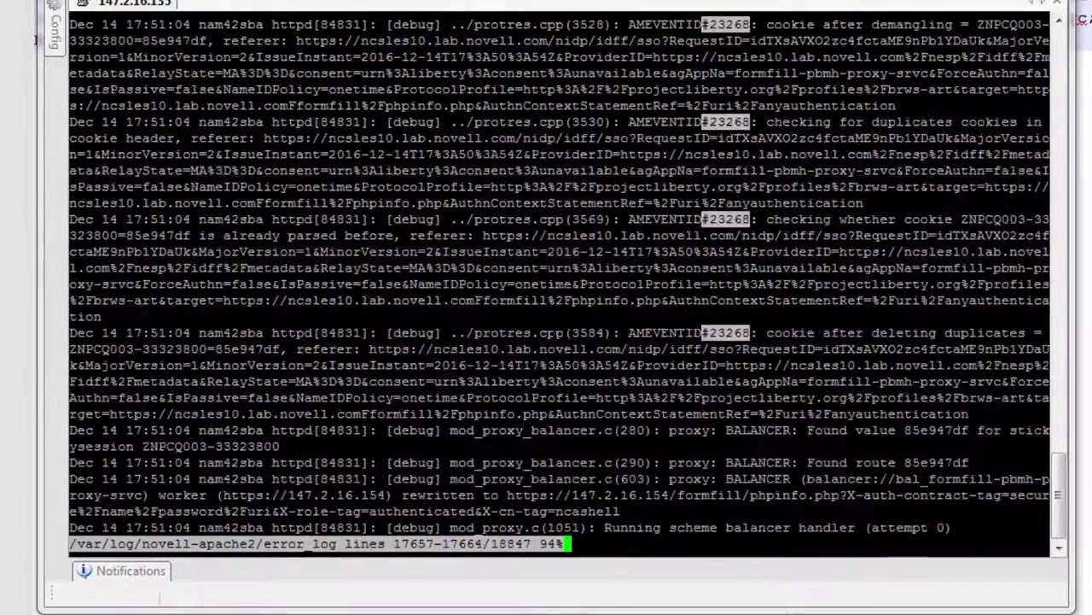
key(Down)
key(Down)
key(Down)
key(Down)
key(Down)
key(Down)
key(Down)
key(Down)
key(Down)
key(Down)
key(Down)
key(Down)
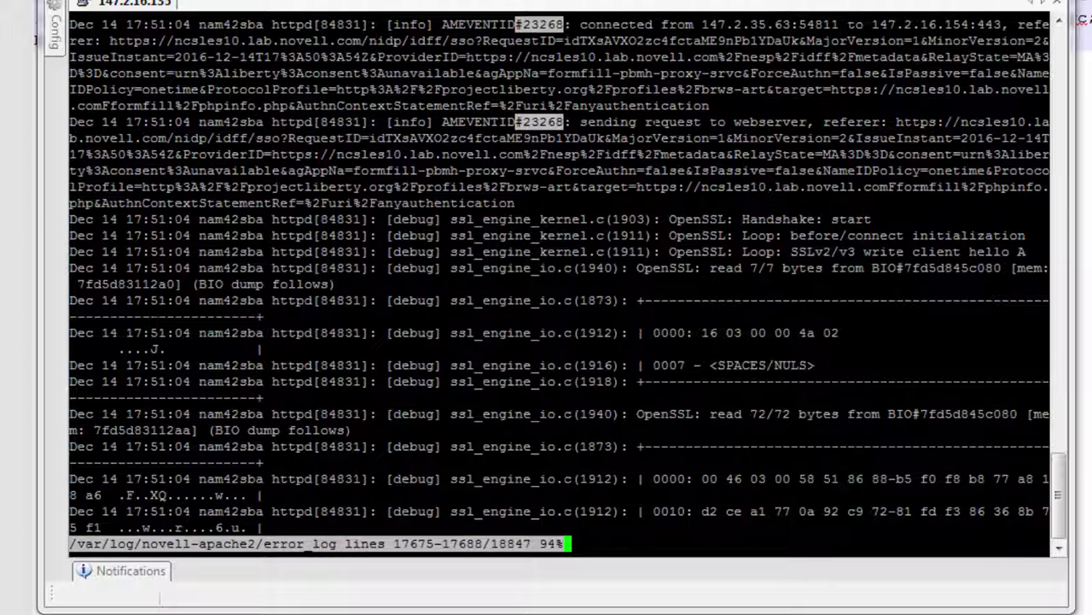
Open /var/log/novell-apache2/httpheaders in less and search for 23268.
key(q)
key(Up)
key(BackSpace)
key(BackSpace)
key(BackSpace)
key(BackSpace)
key(BackSpace)
key(BackSpace)
key(BackSpace)
key(BackSpace)
key(BackSpace)
text(httpheaders)
key(Return)
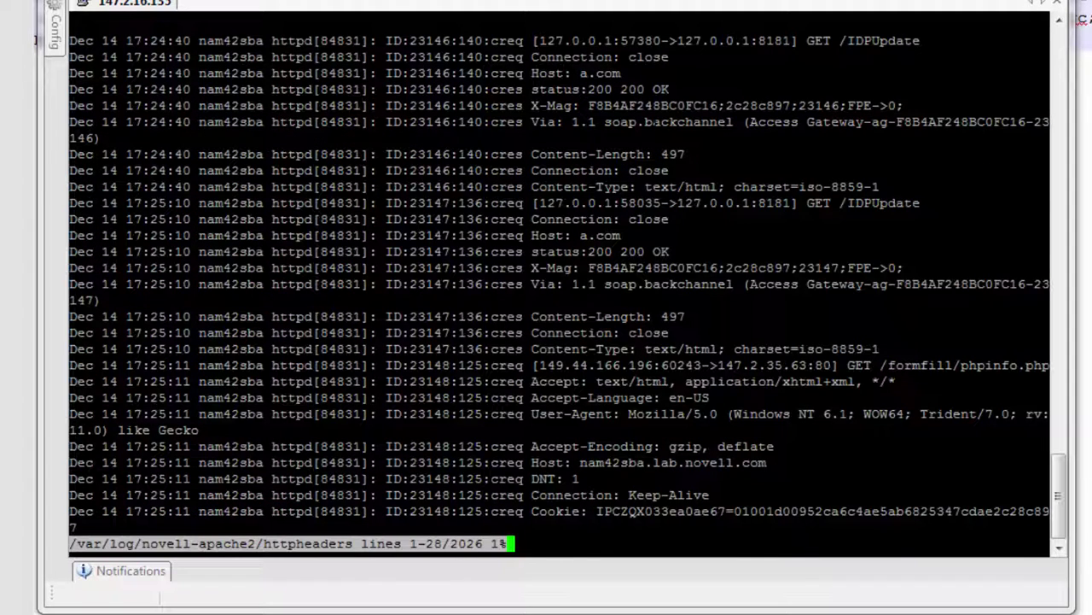
key(slash)
text(#23268)
key(Left)
key(Left)
key(Left)
key(Left)
key(Left)
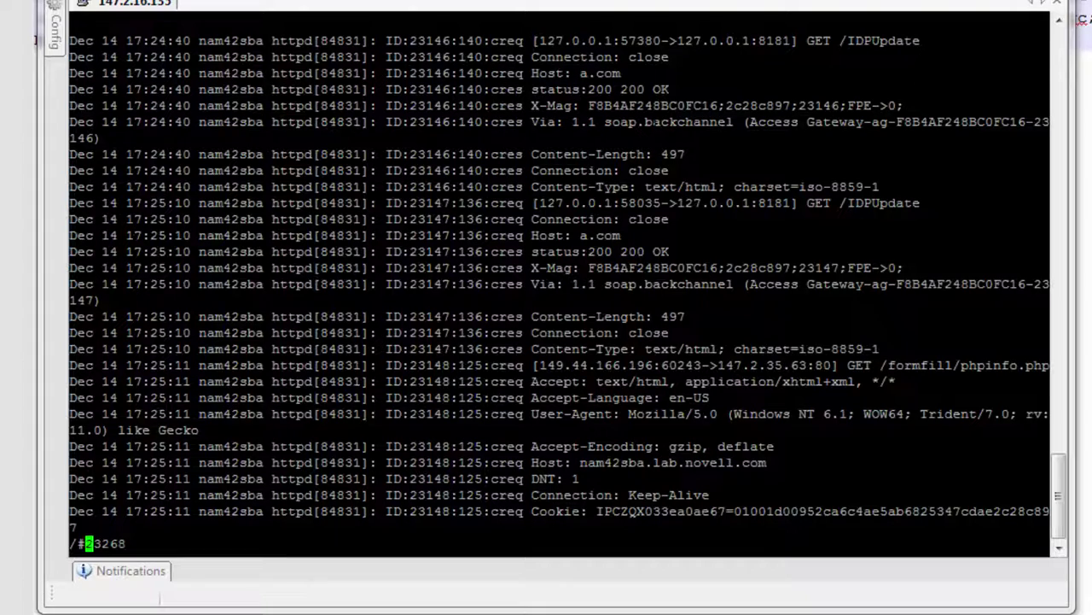
key(BackSpace)
key(Return)
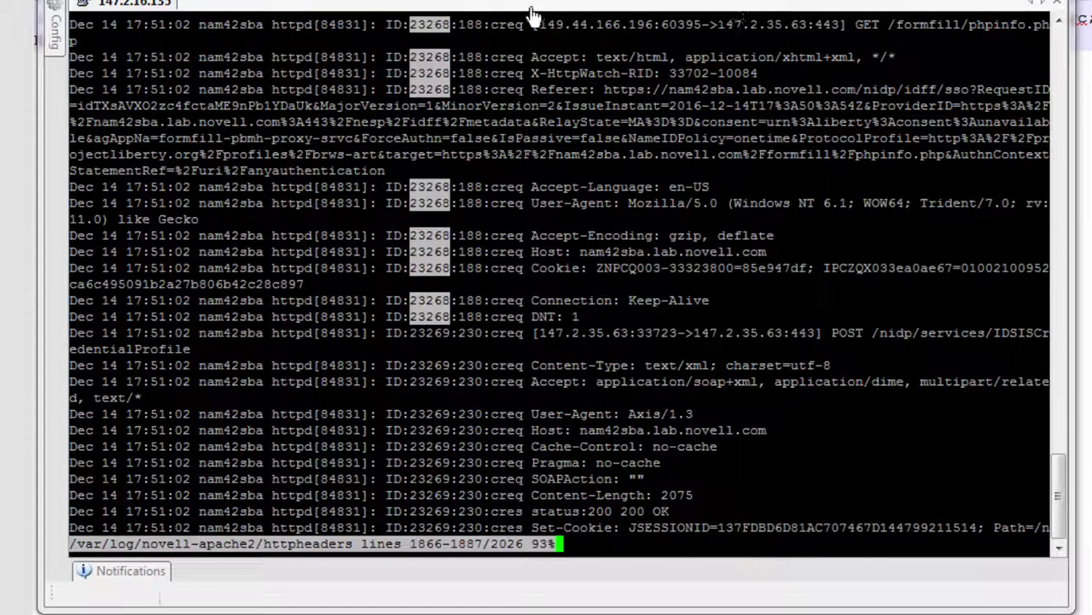
Mark the creq and to-ws request labels and select the injected X-Title value.
drag(492, 25, 523, 26)
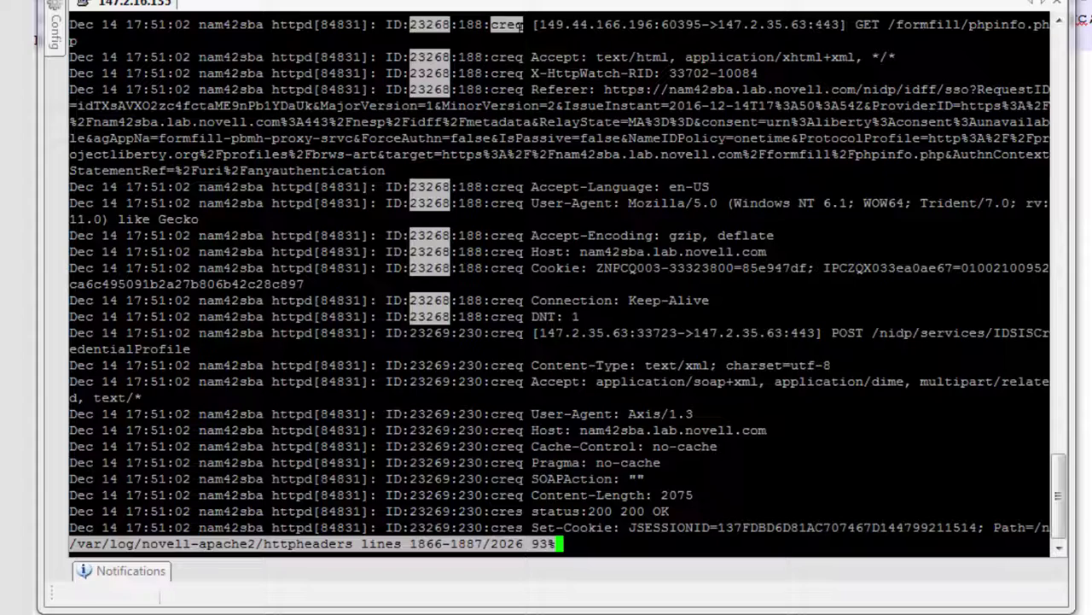
scroll(523, 25, down, 3)
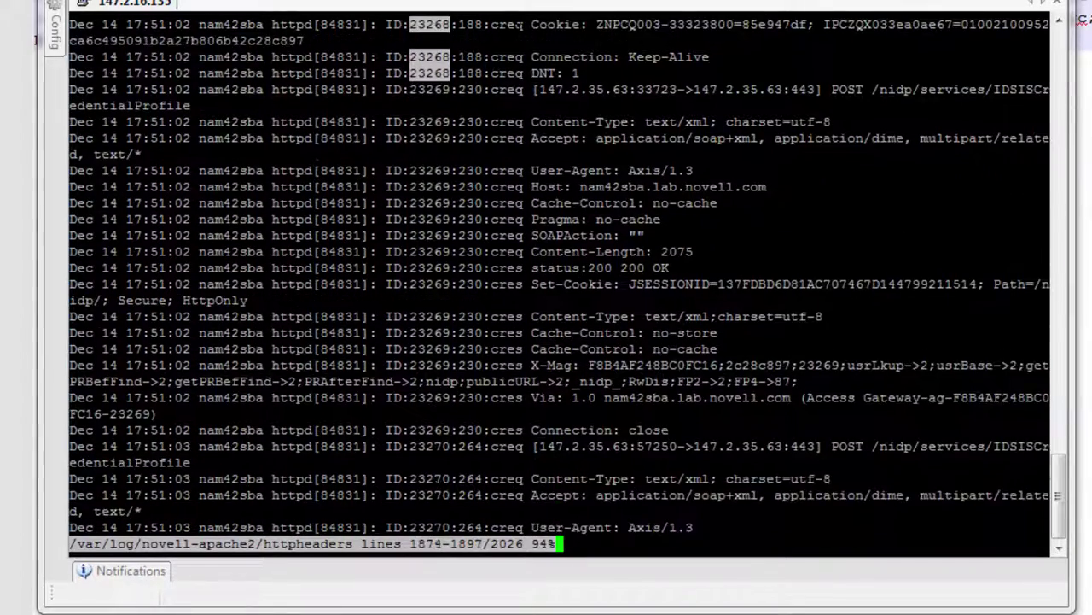
scroll(523, 26, down, 15)
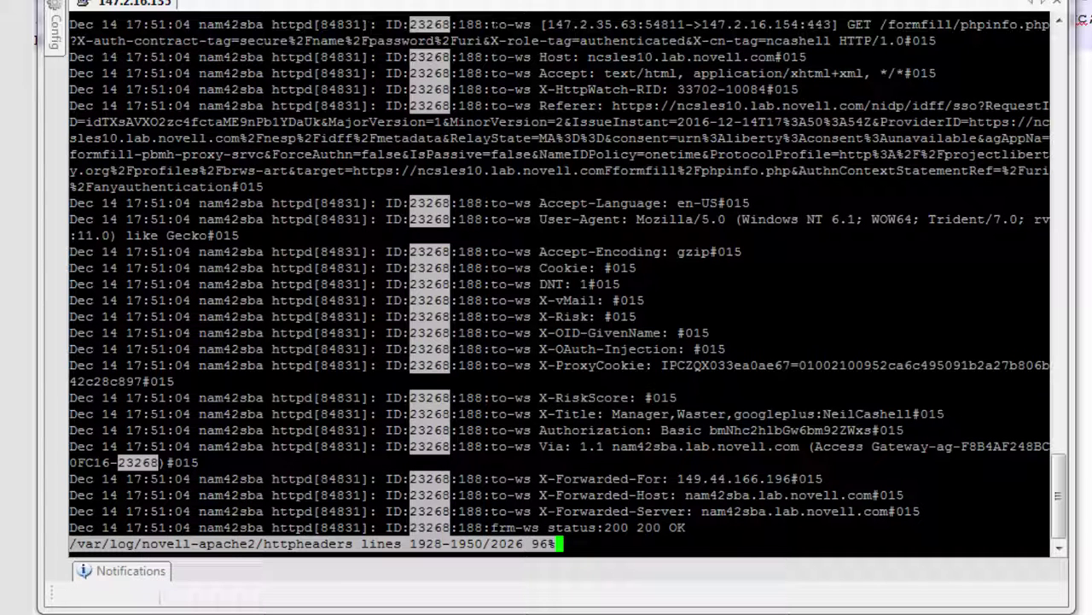
drag(490, 24, 530, 23)
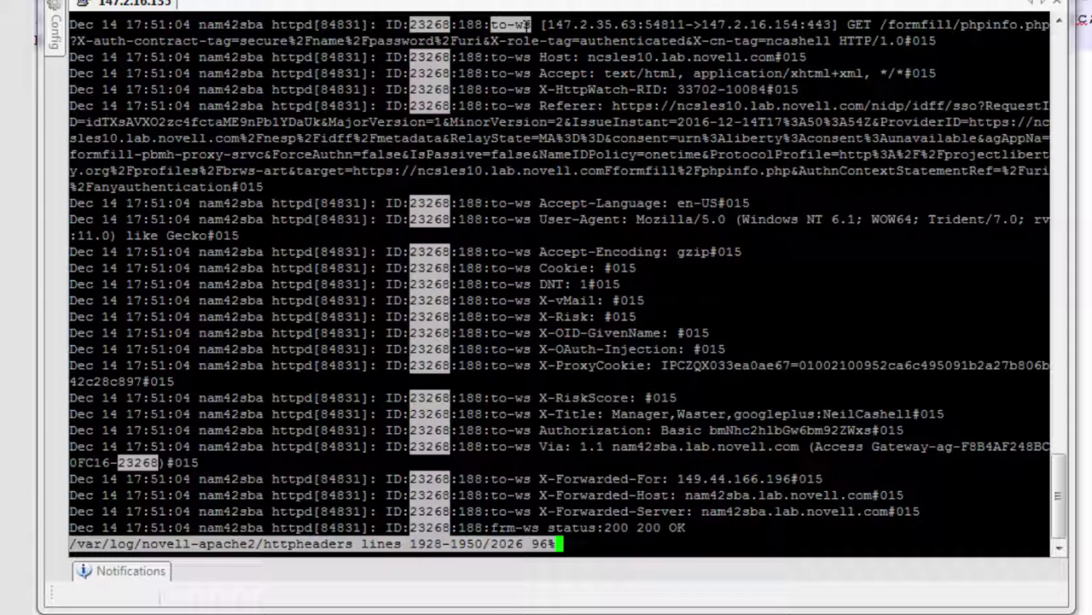
scroll(530, 24, down, 3)
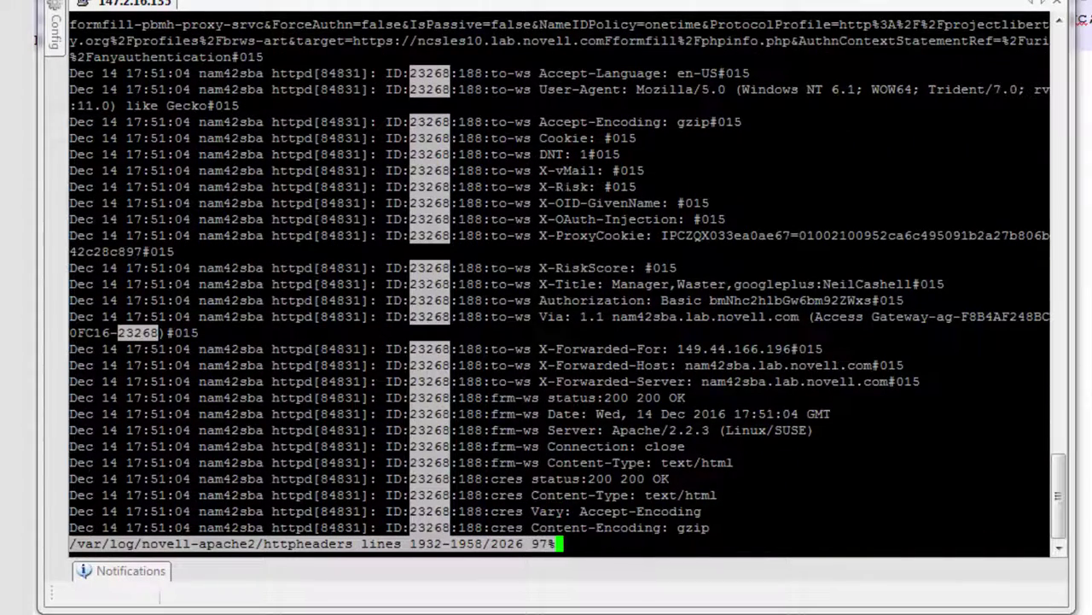
drag(611, 283, 912, 284)
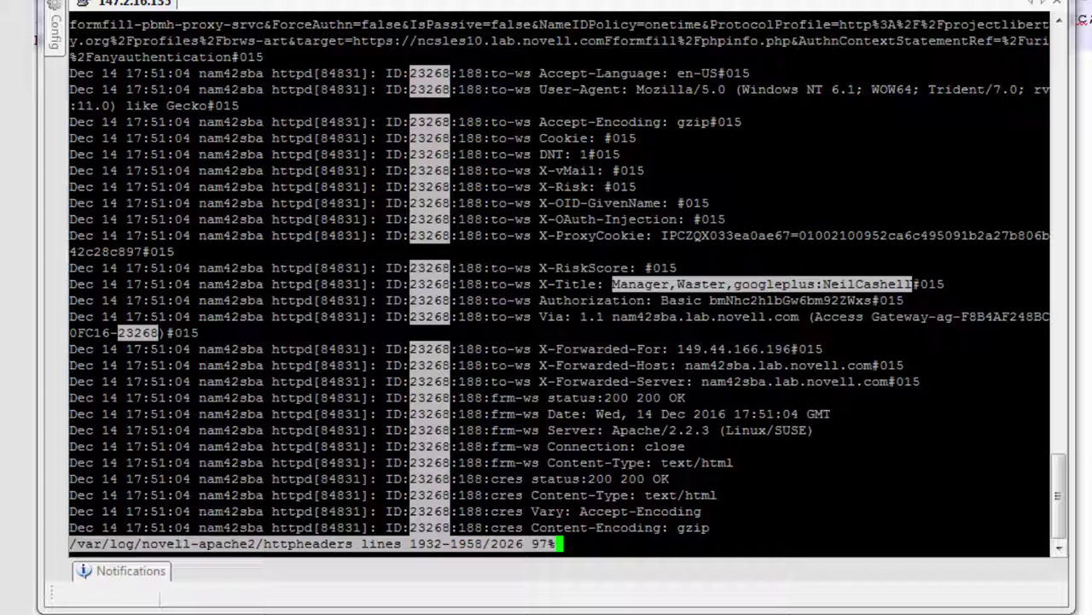
Open the ESP log /opt/novell/nam/mag/logs/catalina.out in less.
text(q)
text(less /)
text(opt/n)
key(Page_Up)
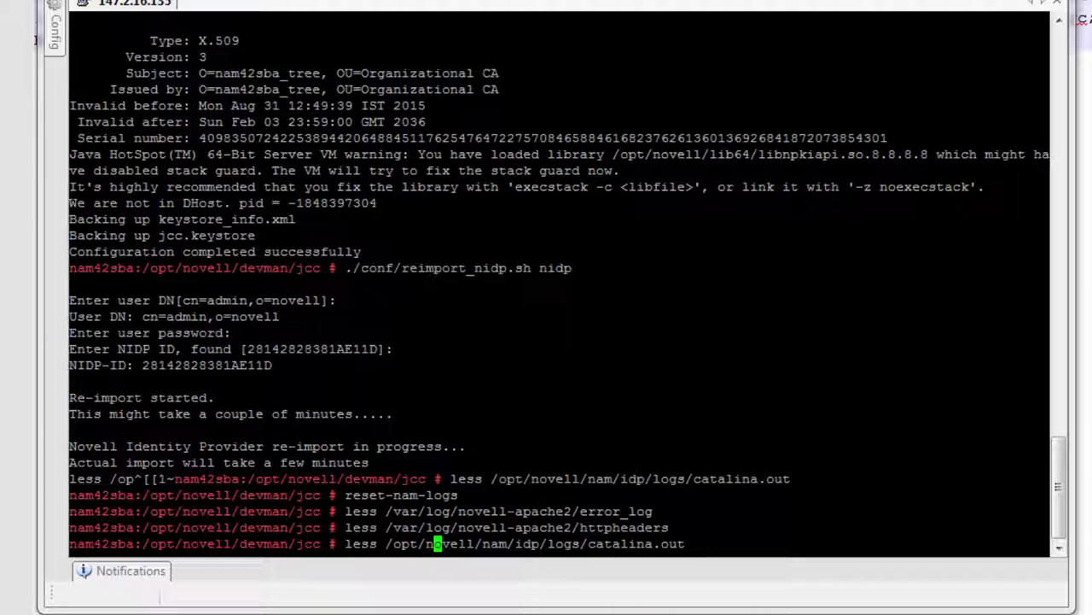
key(Right)
key(Right)
key(Right)
key(Right)
key(Right)
key(Right)
key(Right)
key(Right)
key(Right)
key(Right)
key(Right)
key(Right)
key(Delete)
key(BackSpace)
key(BackSpace)
key(BackSpace)
text(/mag)
key(Return)
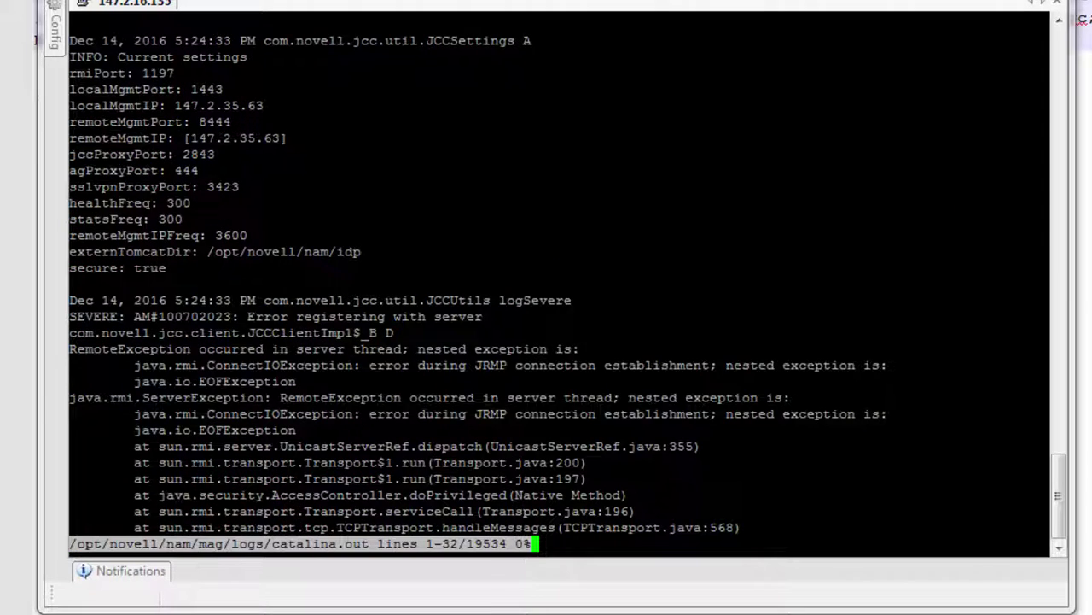
Search for GetAttr, jump to the log's end, then search backward to NXPES Id 23268.
text(/GetAttr)
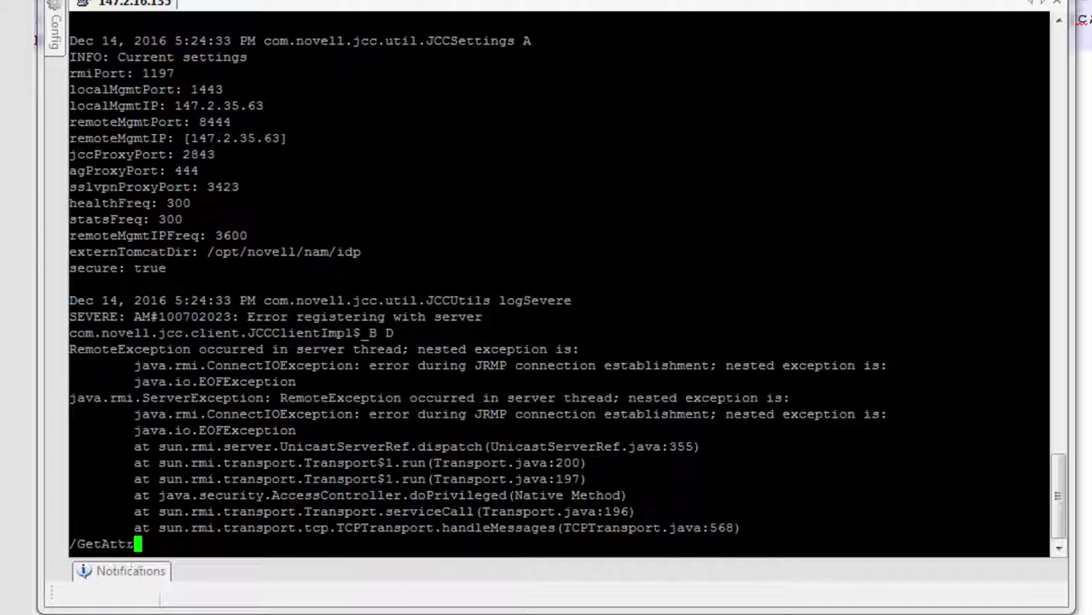
key(Return)
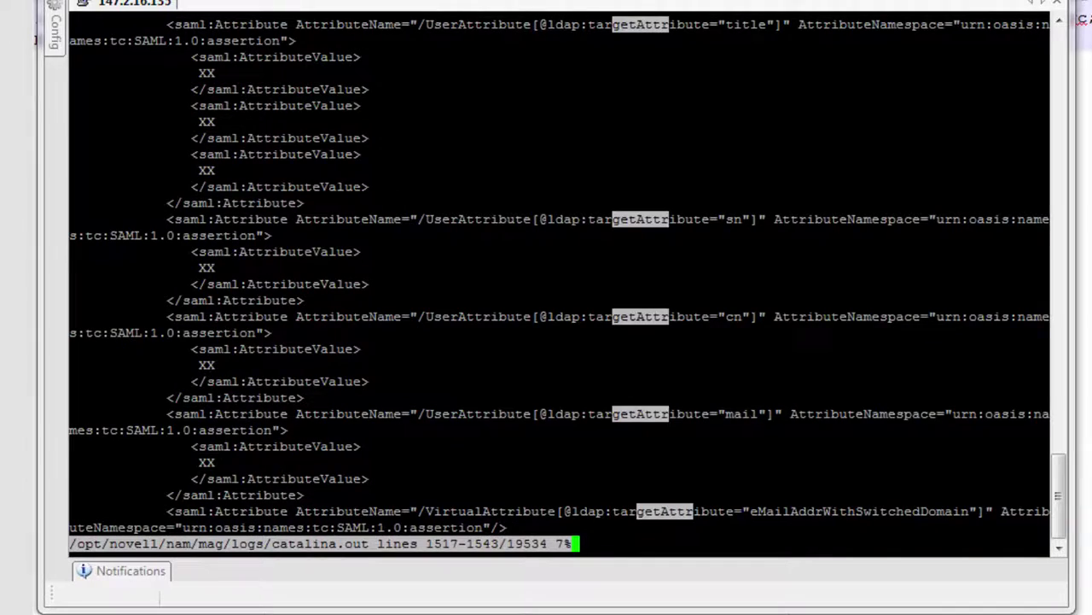
key(n)
key(n)
key(shift+g)
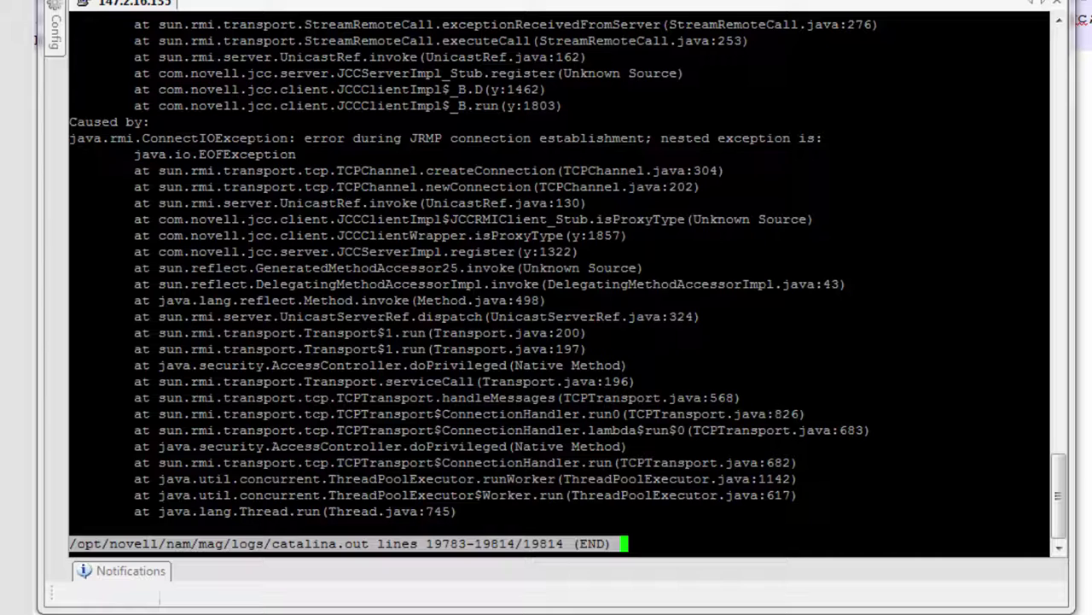
text(?getAttr)
key(Up)
key(Up)
key(Up)
key(Up)
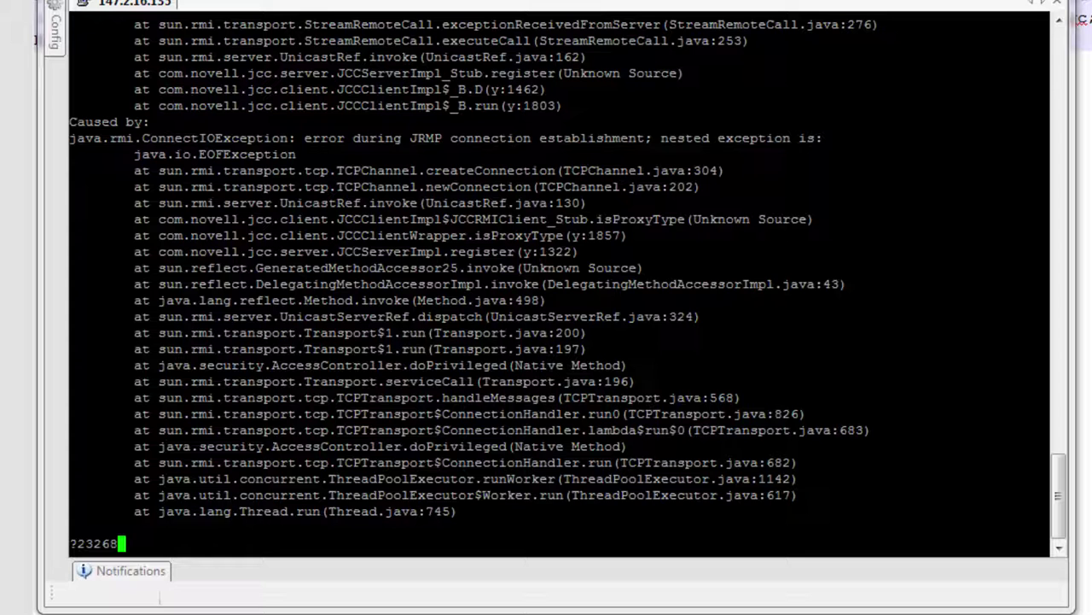
key(Return)
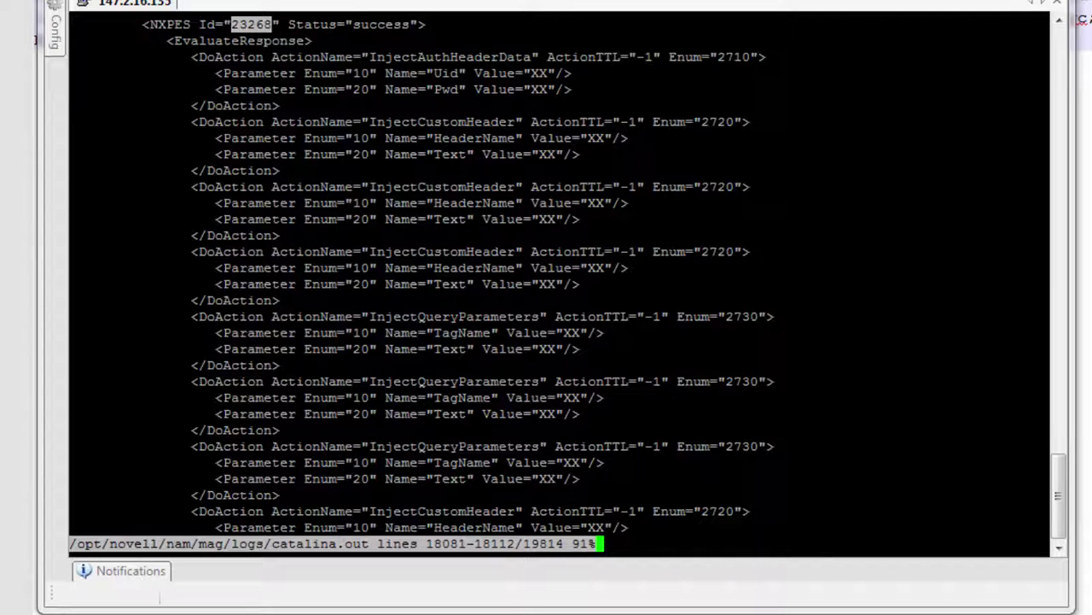
Page back through earlier 23268 matches in catalina.out to the data-unavailable entries for eMailAddrWithSwitchedDomain and item 6662.
key(Down)
key(Down)
key(Up)
key(Up)
key(Up)
key(Down)
key(n)
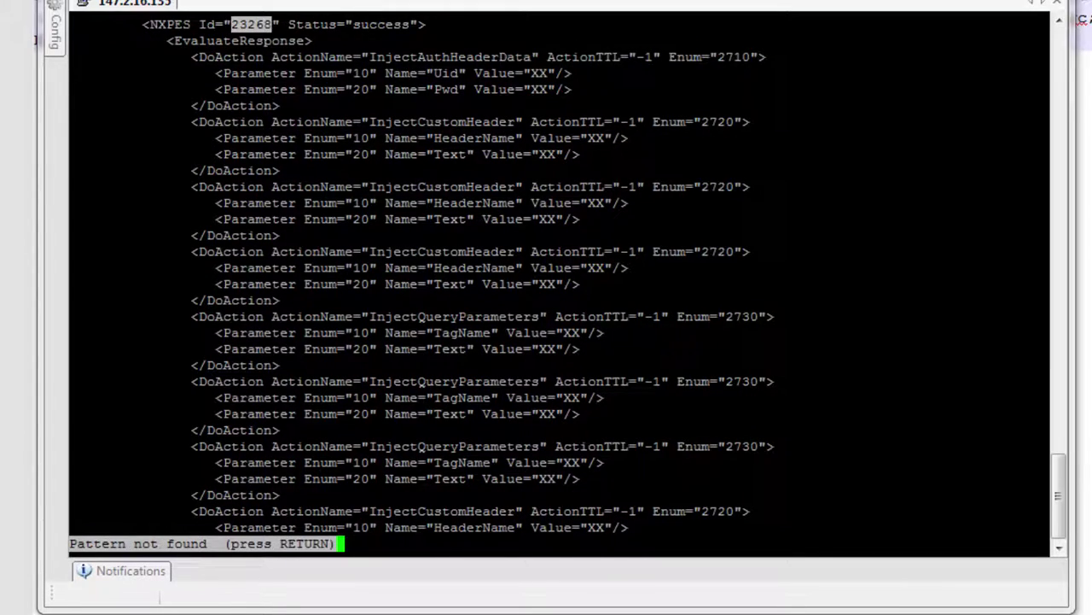
key(N)
key(N)
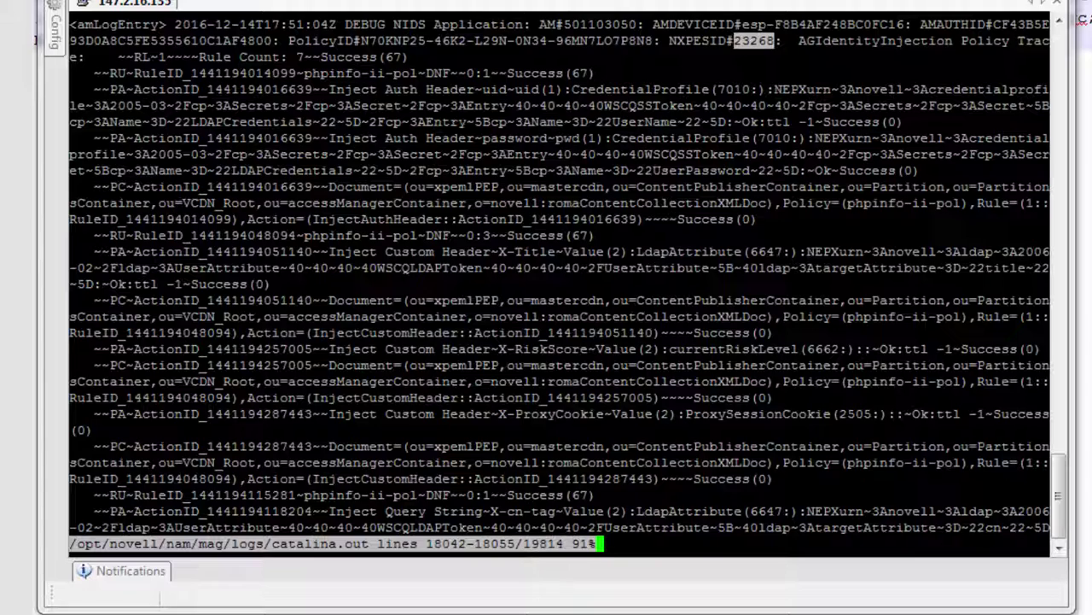
key(N)
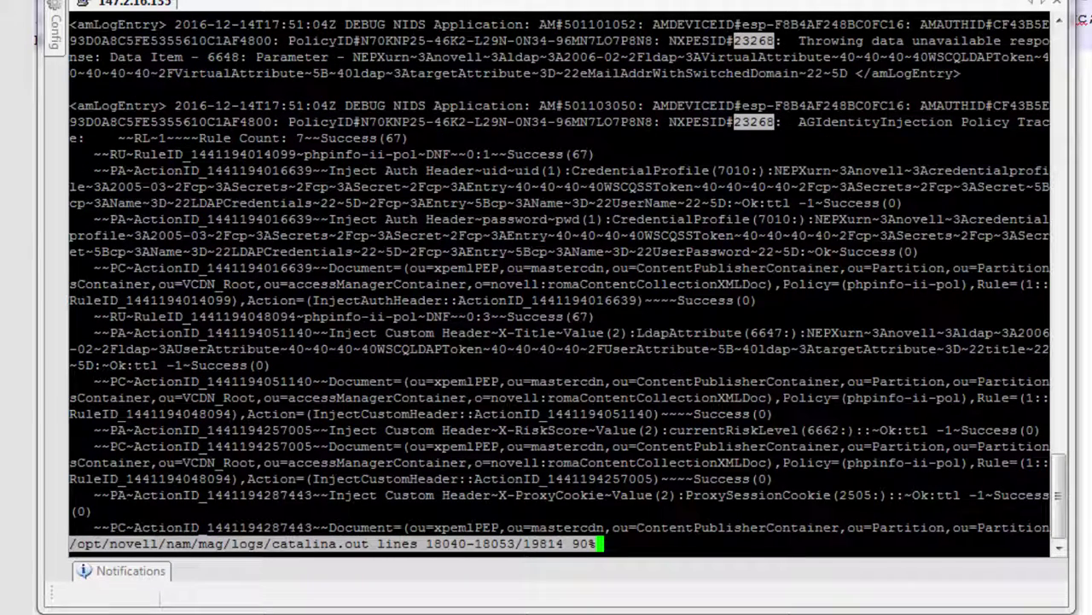
key(N)
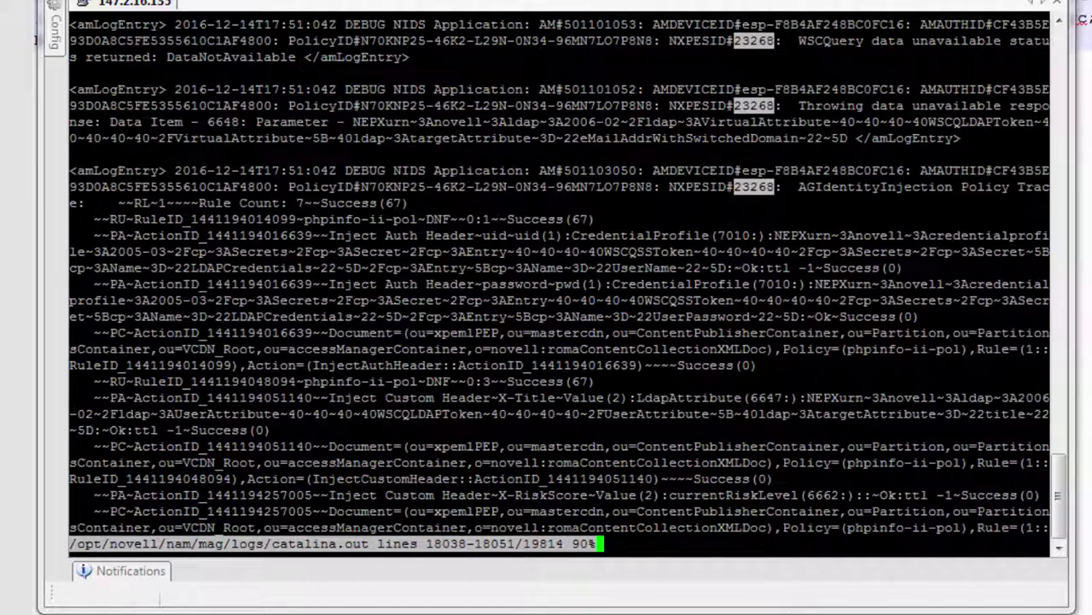
key(N)
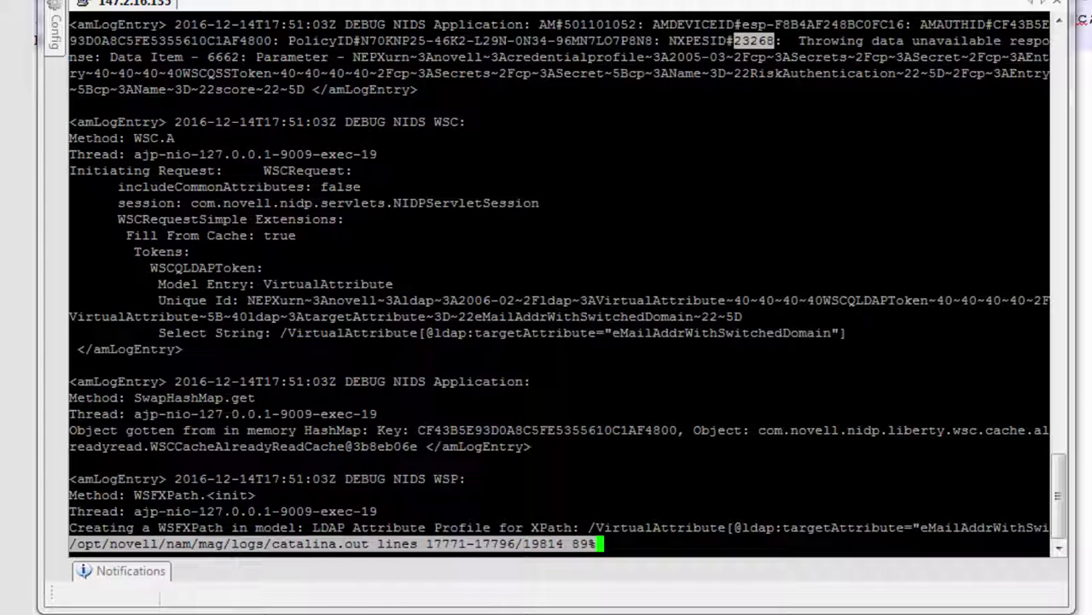